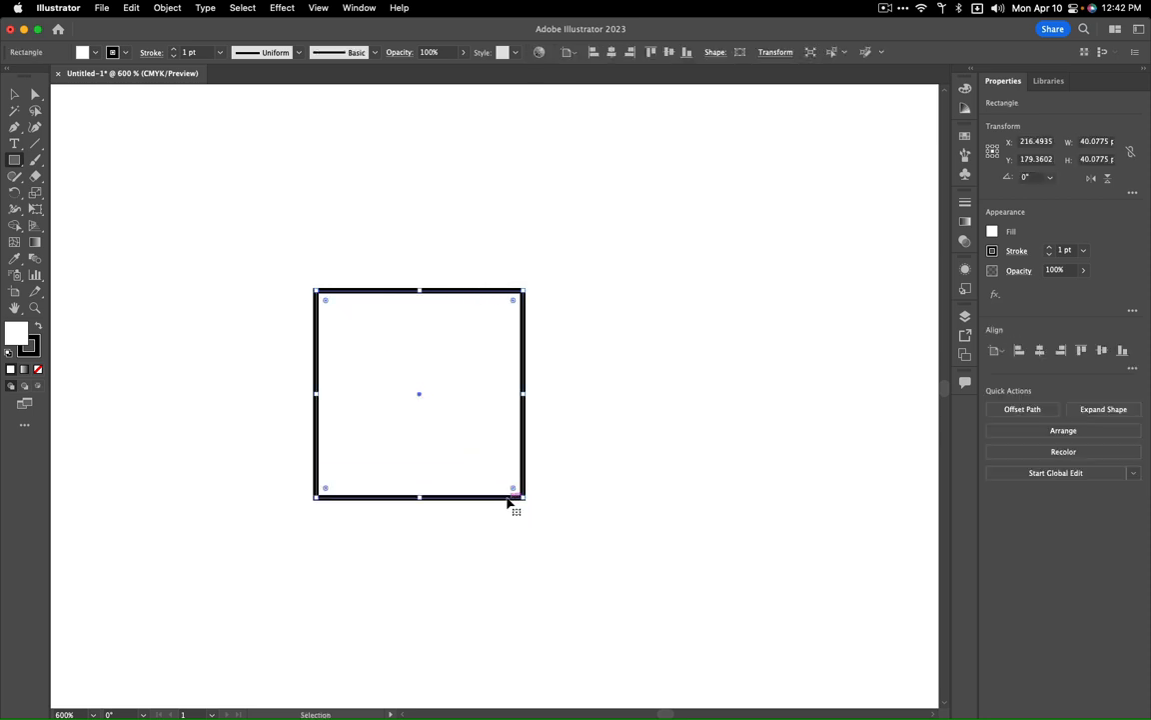
Fill the selected square with the bright cyan-blue colour swatch.
{"action": "key", "text": "super+0"}
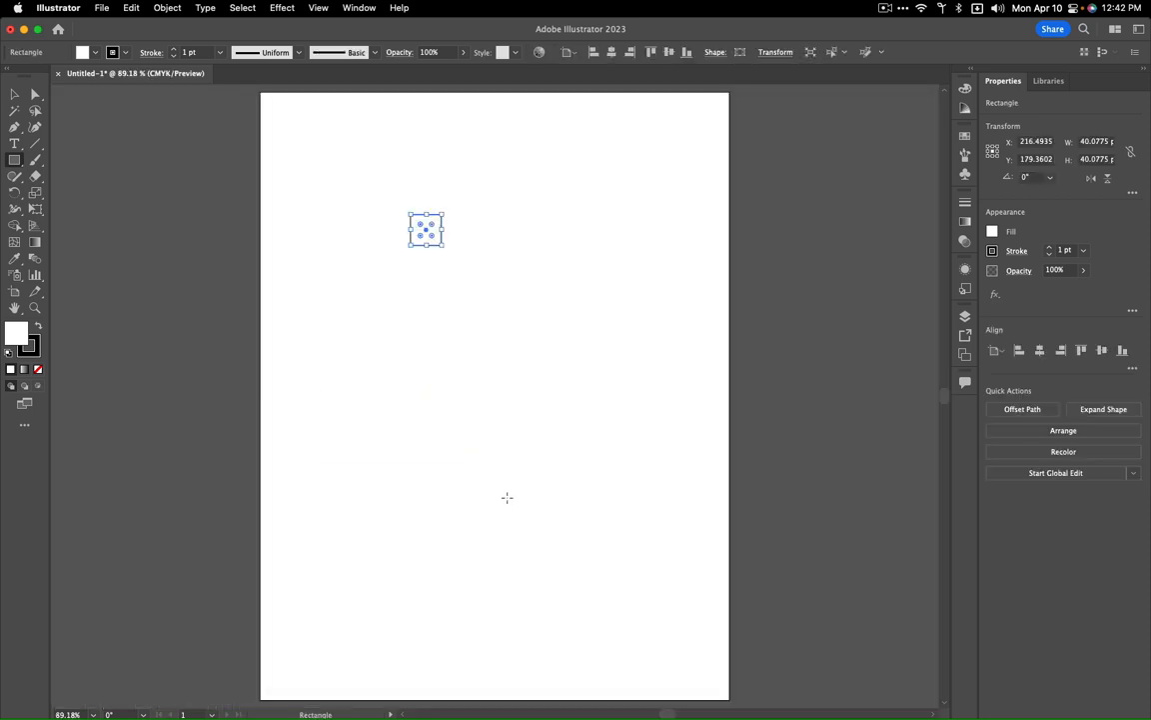
{"action": "key", "text": "super+equal"}
{"action": "key", "text": "super+equal"}
{"action": "key", "text": "super+equal"}
{"action": "key", "text": "super+equal"}
{"action": "key", "text": "super+equal"}
{"action": "key", "text": "super+equal"}
{"action": "key", "text": "super+equal"}
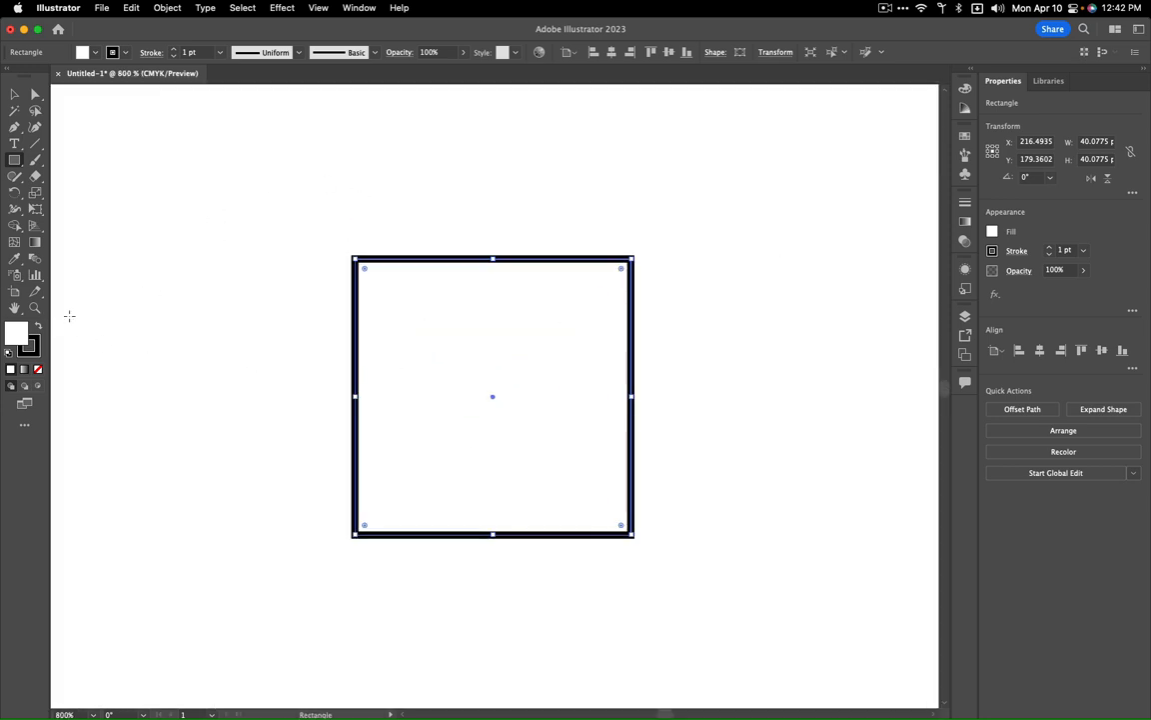
{"action": "left_click", "coordinate": [967, 137]}
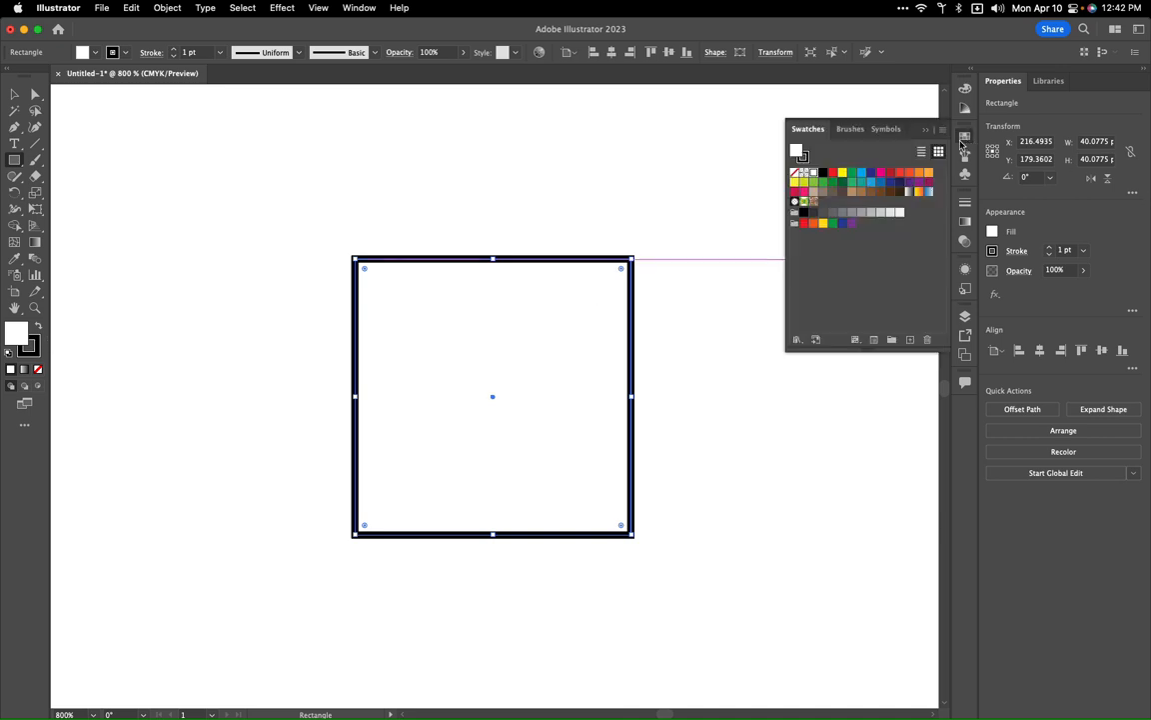
{"action": "left_click", "coordinate": [867, 176]}
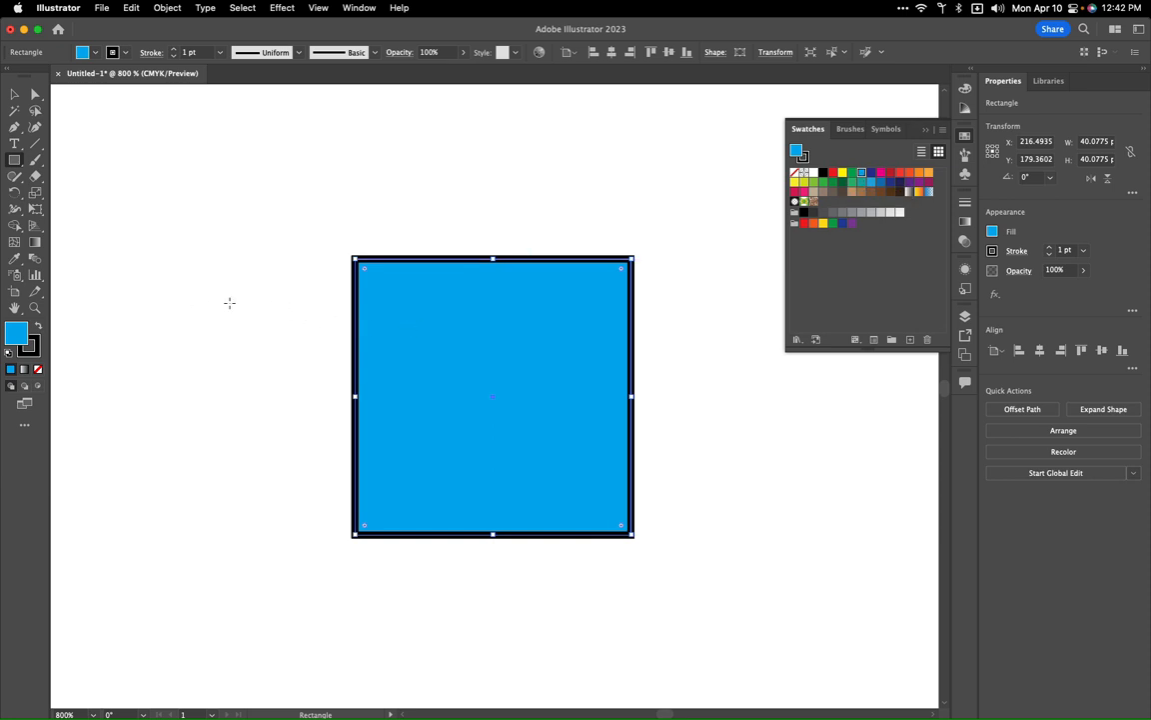
Remove the square's stroke and make the fill the active colour attribute again.
{"action": "left_click", "coordinate": [34, 349]}
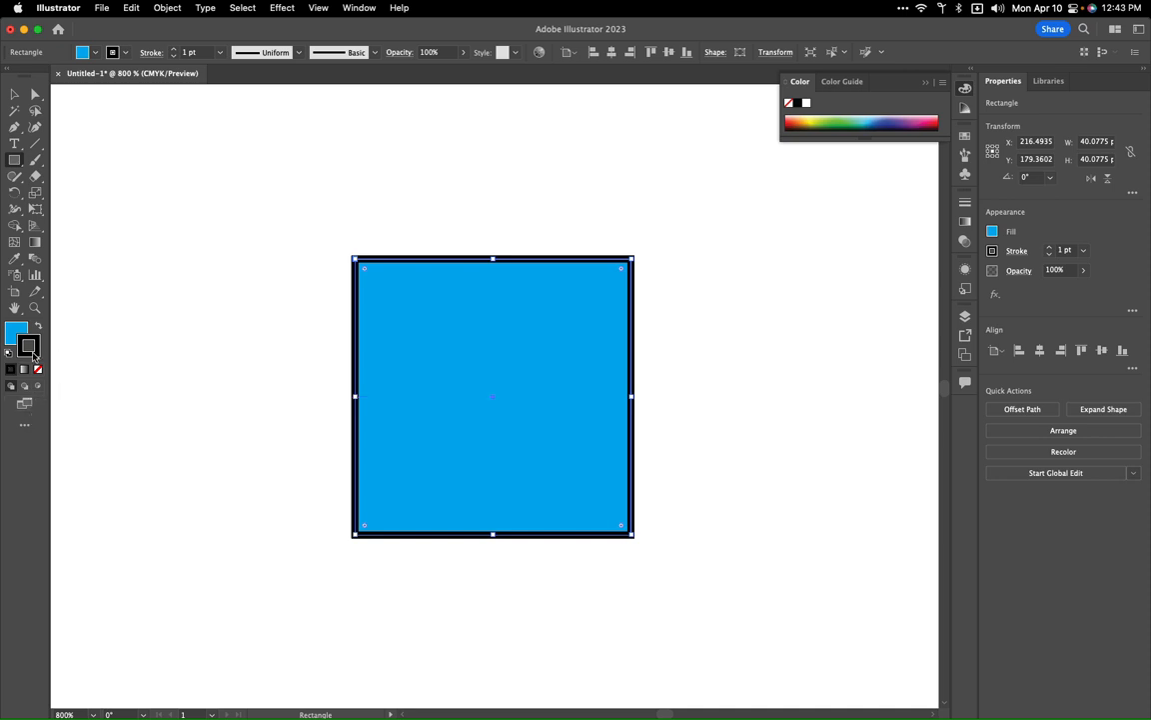
{"action": "key", "text": "slash"}
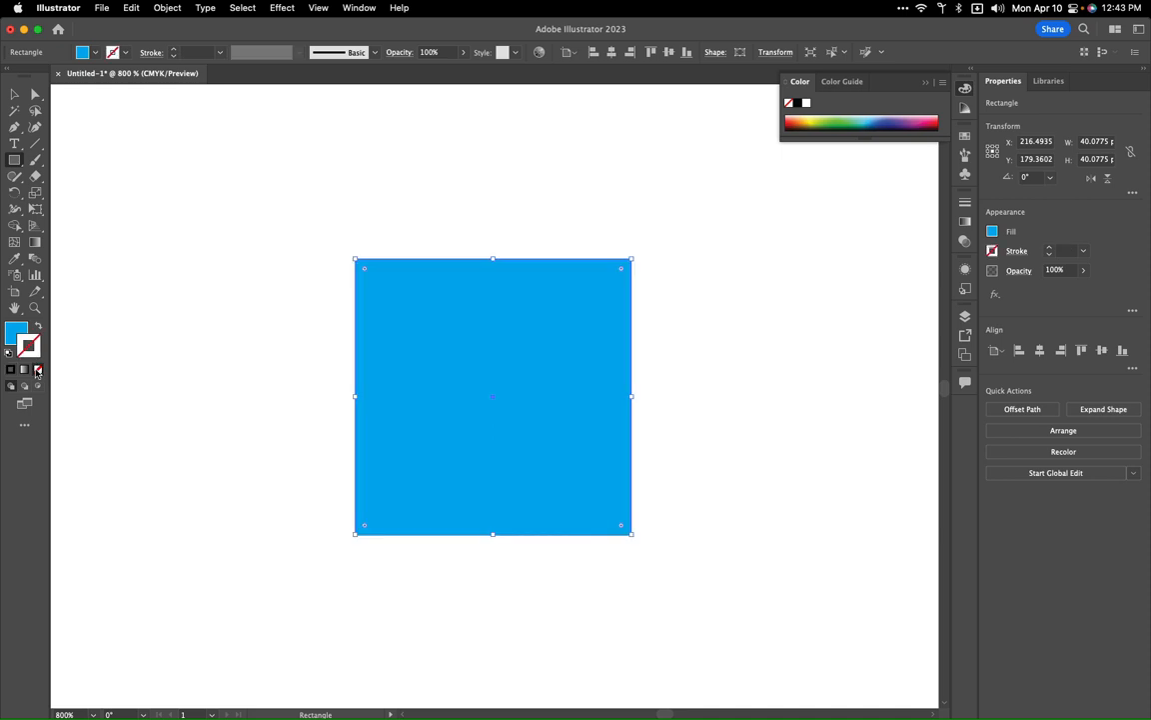
{"action": "left_click", "coordinate": [19, 333]}
Make a new pattern from the blue square and move the pattern options clear of the tile.
{"action": "left_click", "coordinate": [166, 8]}
{"action": "mouse_move", "coordinate": [245, 398]}
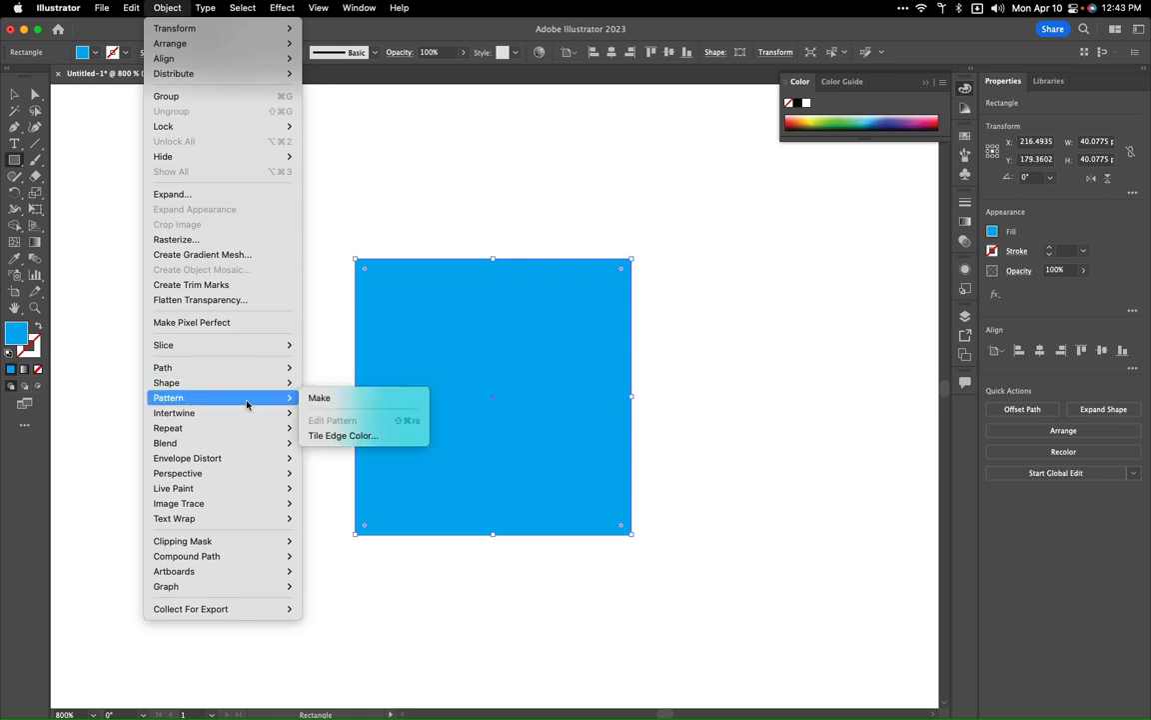
{"action": "left_click", "coordinate": [330, 400]}
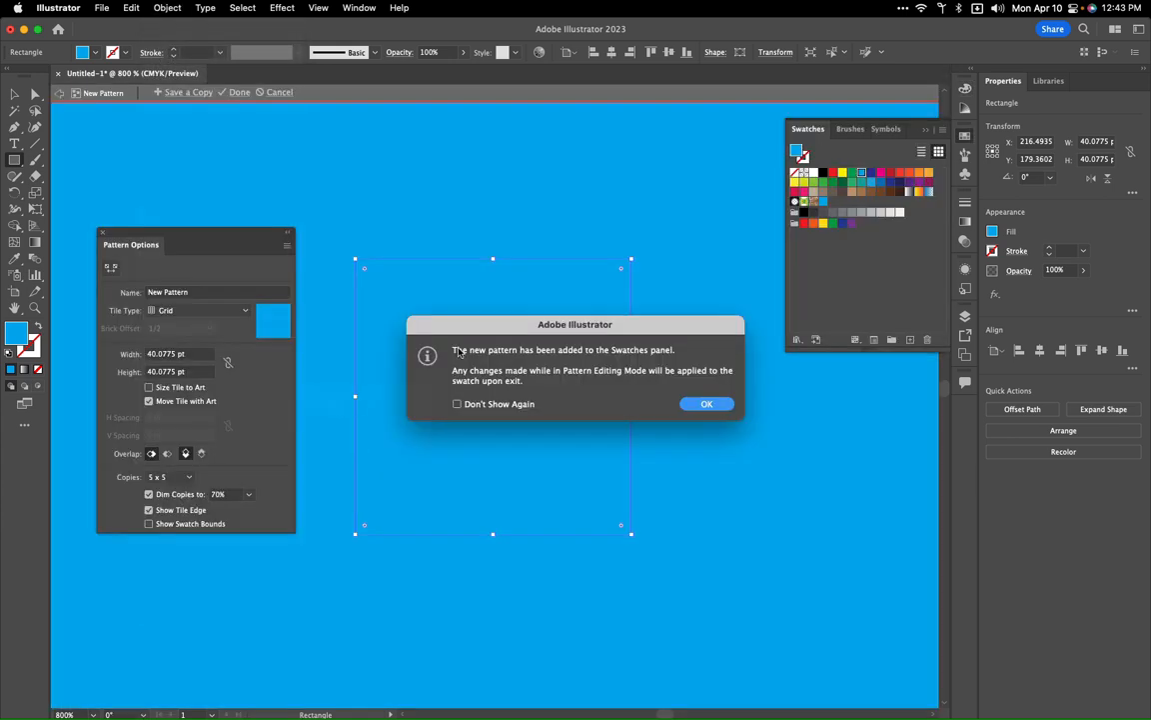
{"action": "left_click_drag", "start_coordinate": [518, 328], "coordinate": [636, 571]}
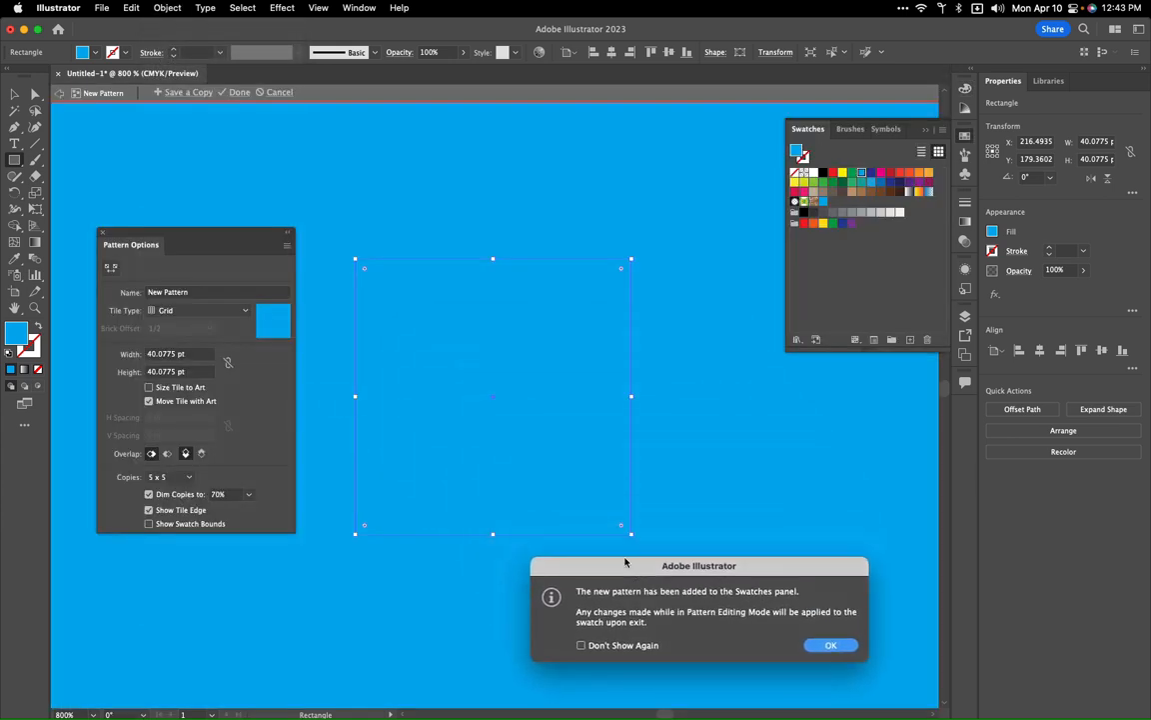
{"action": "left_click", "coordinate": [830, 645]}
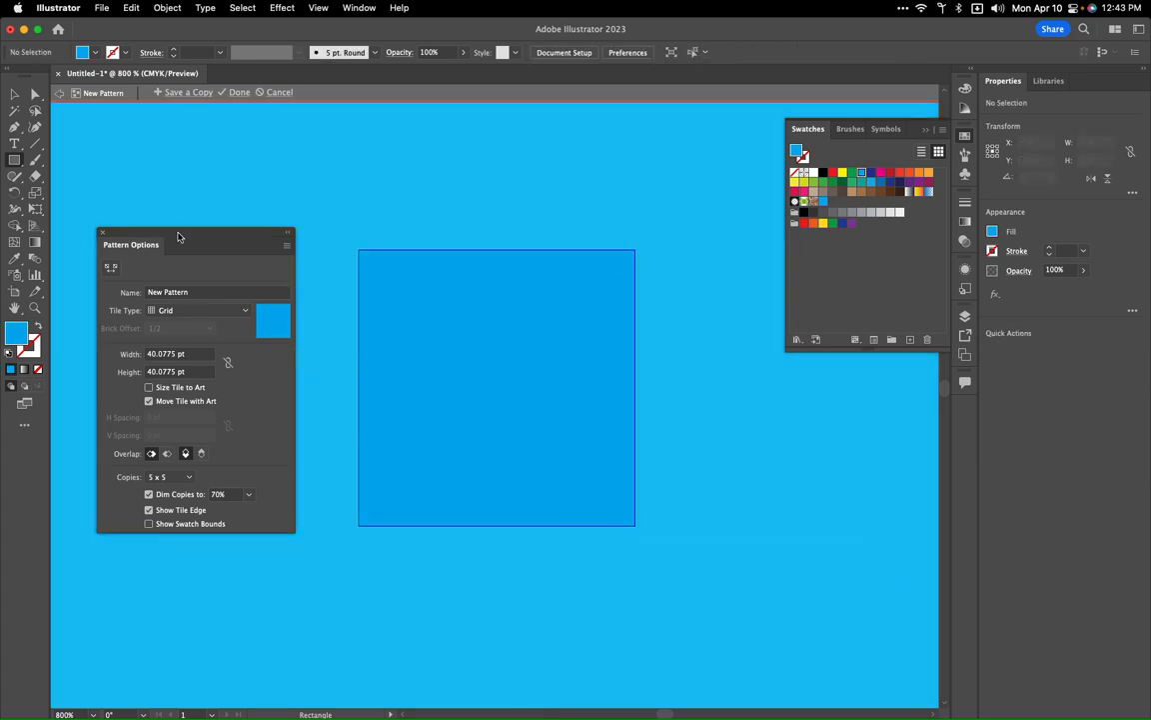
{"action": "left_click_drag", "start_coordinate": [179, 235], "coordinate": [162, 208]}
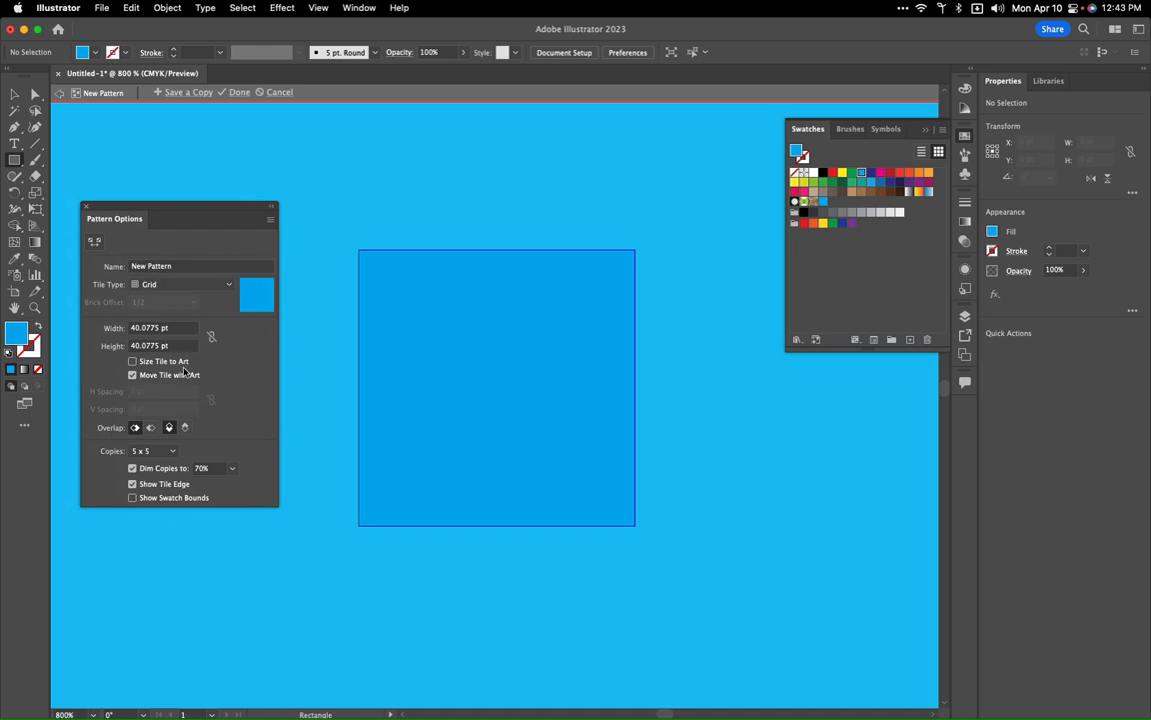
Draw a circle about 14.4 pt wide with a darker blue fill and move it near the centre of the pattern tile.
{"action": "left_click", "coordinate": [15, 159]}
{"action": "left_click", "coordinate": [45, 192]}
{"action": "mouse_move", "coordinate": [525, 399]}
{"action": "left_mouse_down"}
{"action": "mouse_move", "coordinate": [515, 380]}
{"action": "mouse_move", "coordinate": [494, 388]}
{"action": "mouse_move", "coordinate": [464, 352]}
{"action": "mouse_move", "coordinate": [413, 329]}
{"action": "mouse_move", "coordinate": [410, 312]}
{"action": "mouse_move", "coordinate": [410, 333]}
{"action": "left_mouse_up"}
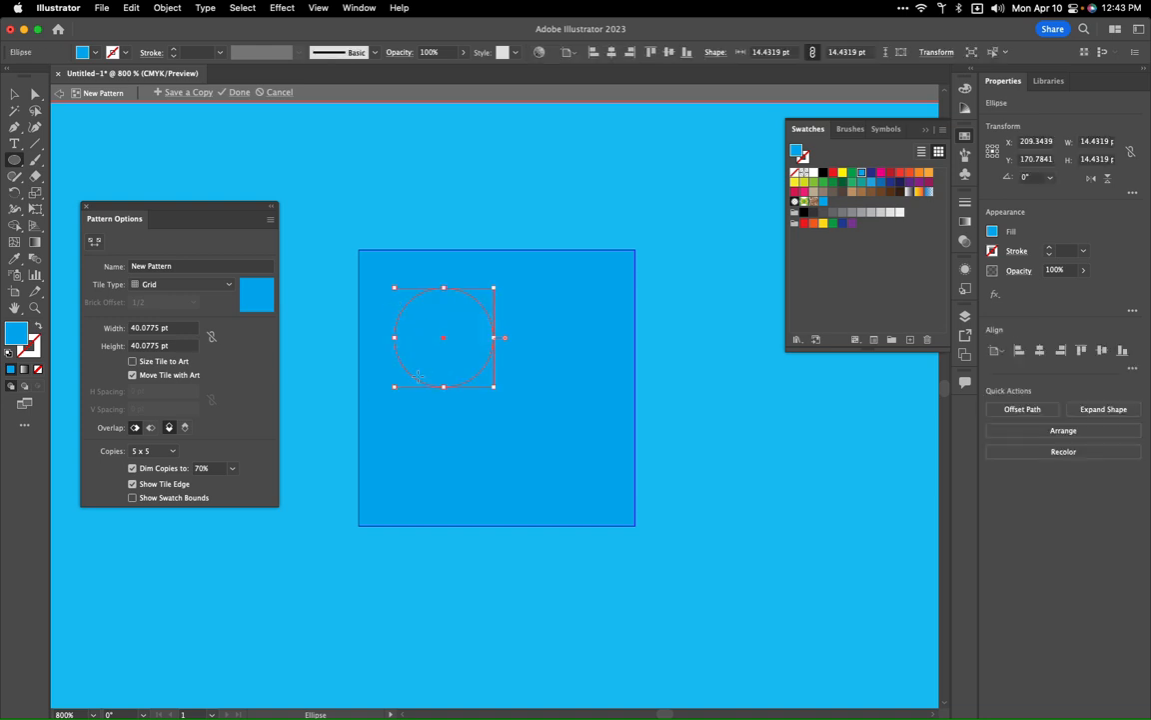
{"action": "left_click", "coordinate": [880, 182]}
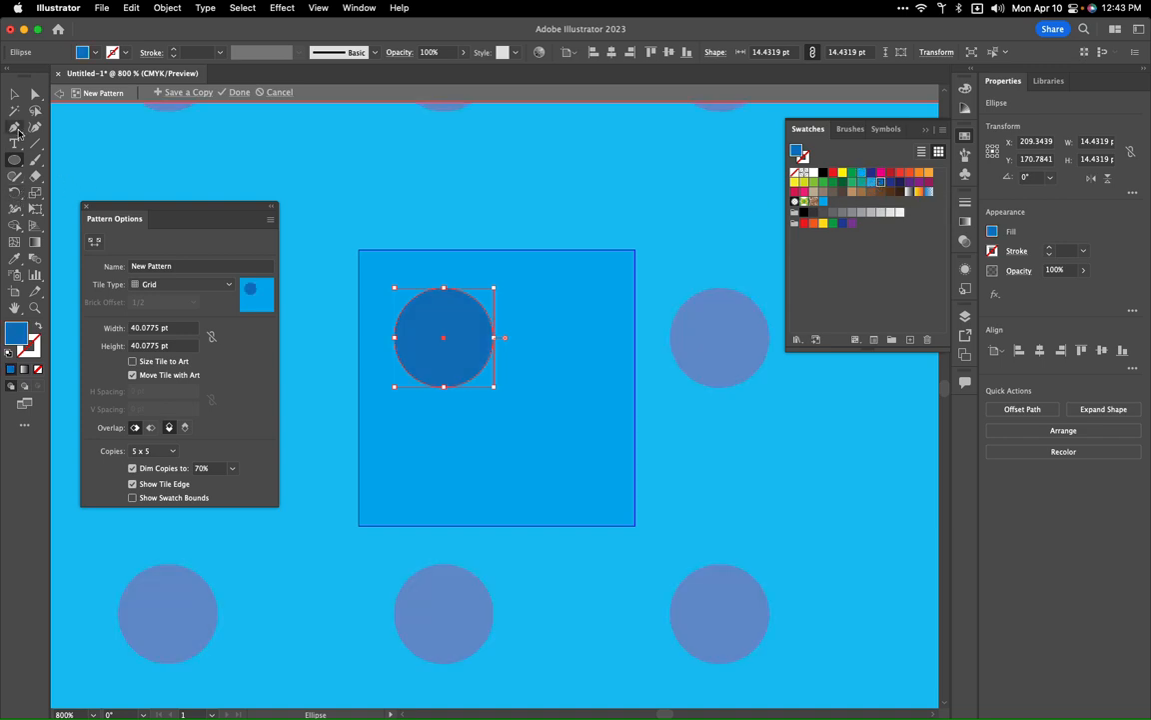
{"action": "left_click", "coordinate": [14, 93]}
{"action": "left_click_drag", "start_coordinate": [454, 378], "coordinate": [508, 416]}
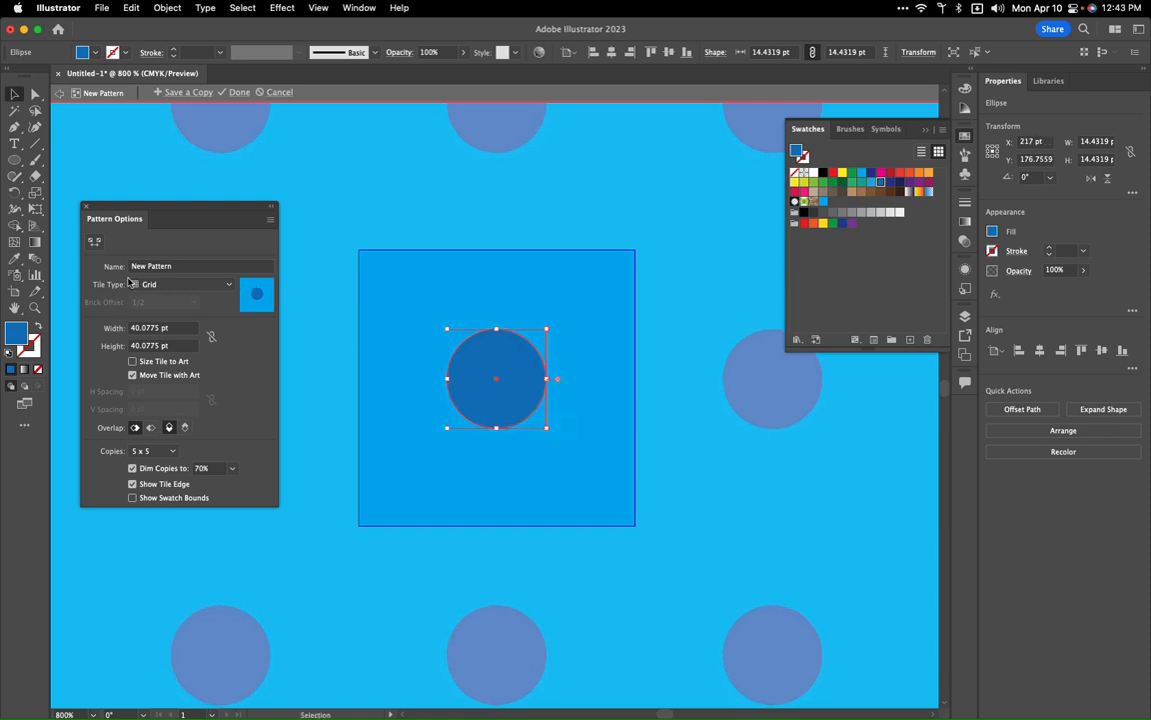
Rename the pattern as Blue pokadot.
{"action": "double_click", "coordinate": [171, 267]}
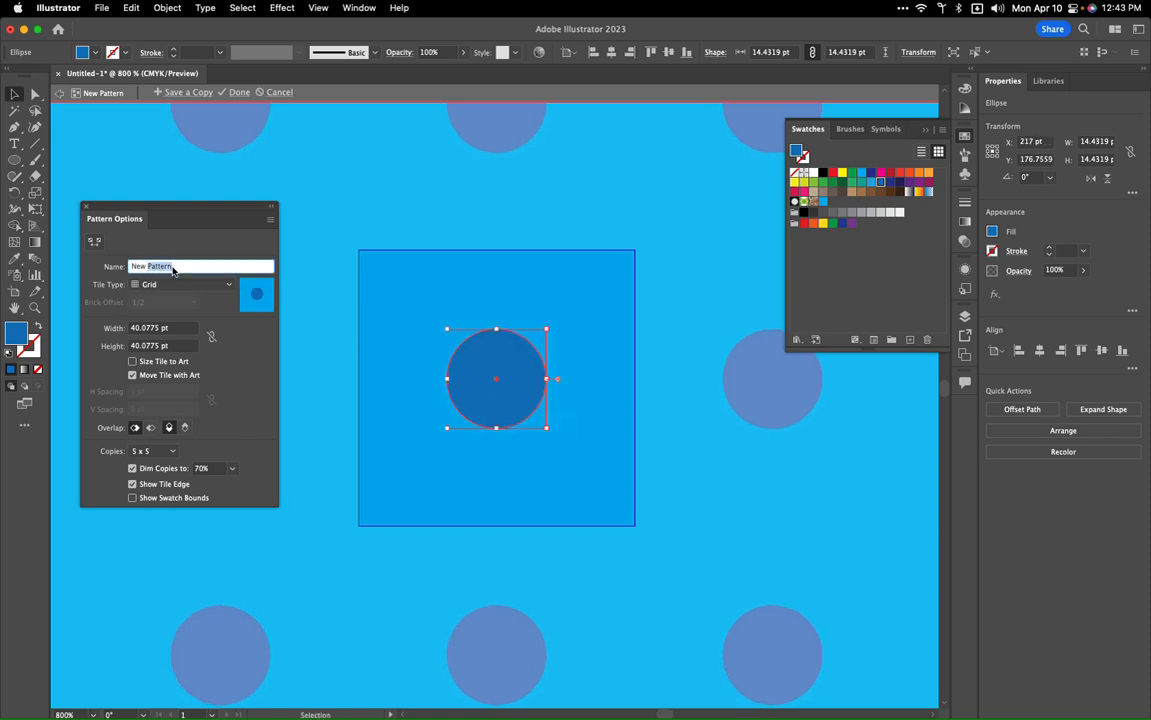
{"action": "triple_click", "coordinate": [172, 270]}
{"action": "key", "text": "BackSpace"}
{"action": "type", "text": "Blue pokadot"}
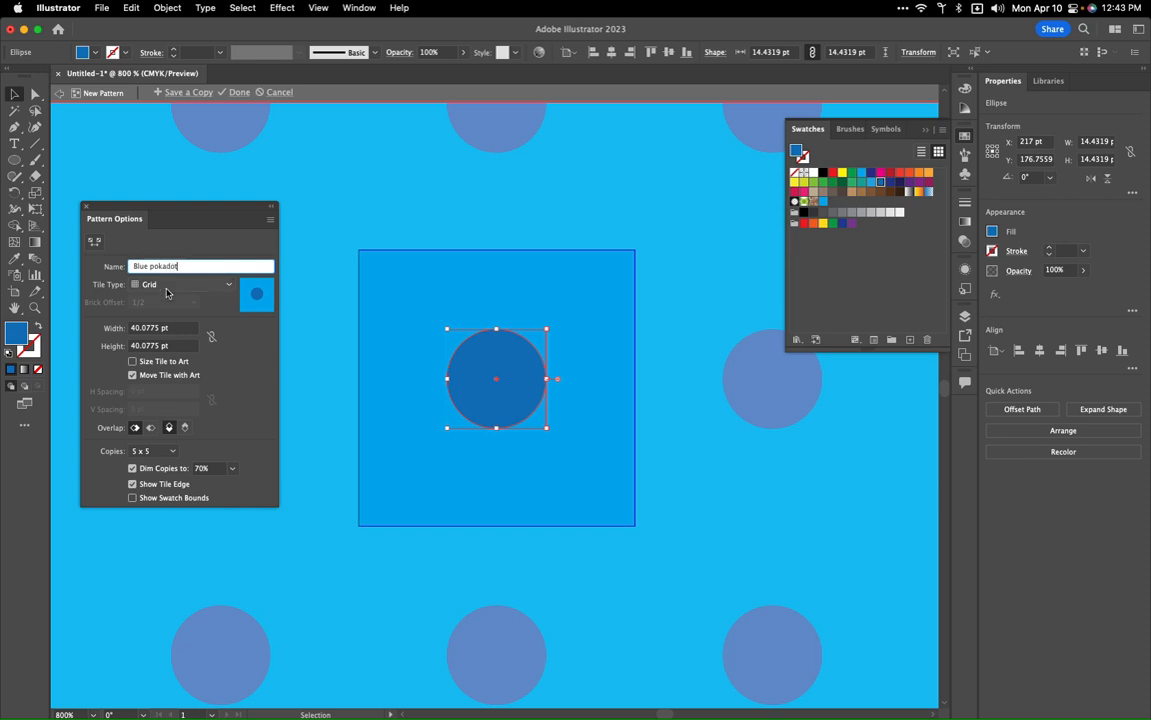
Set the pattern's tile type to Brick by Row, try brick offsets of 1/4 and 4/5, and return to 1/2.
{"action": "left_click", "coordinate": [167, 285]}
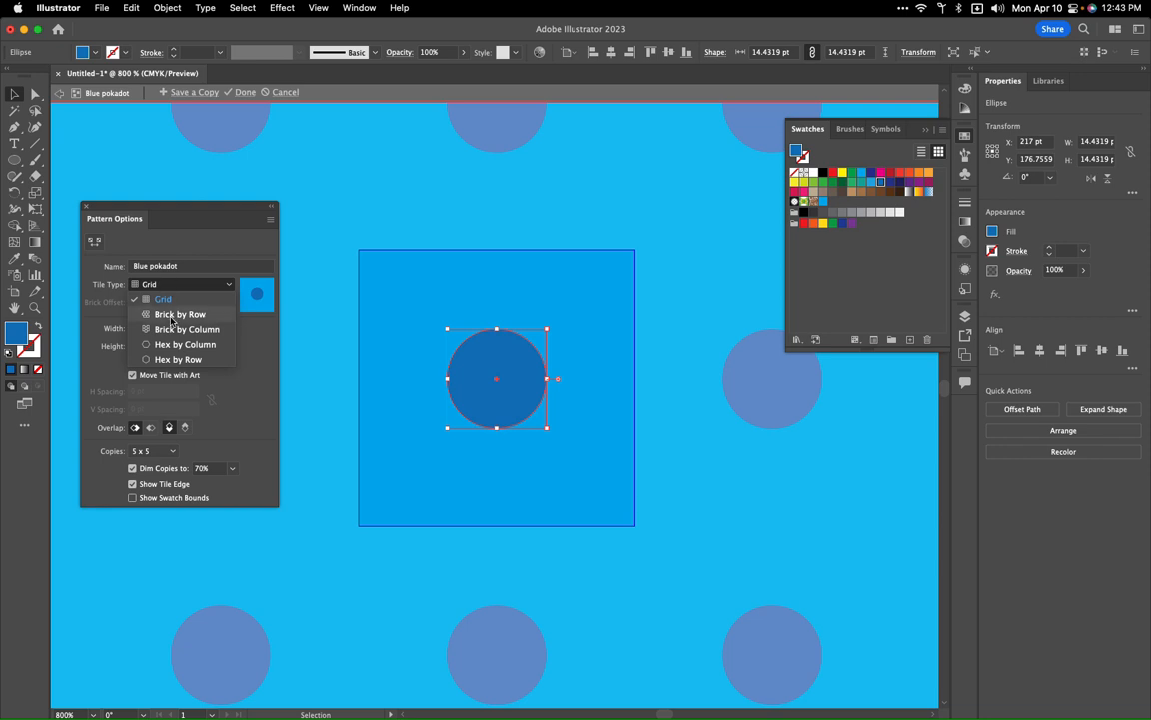
{"action": "left_click", "coordinate": [174, 314]}
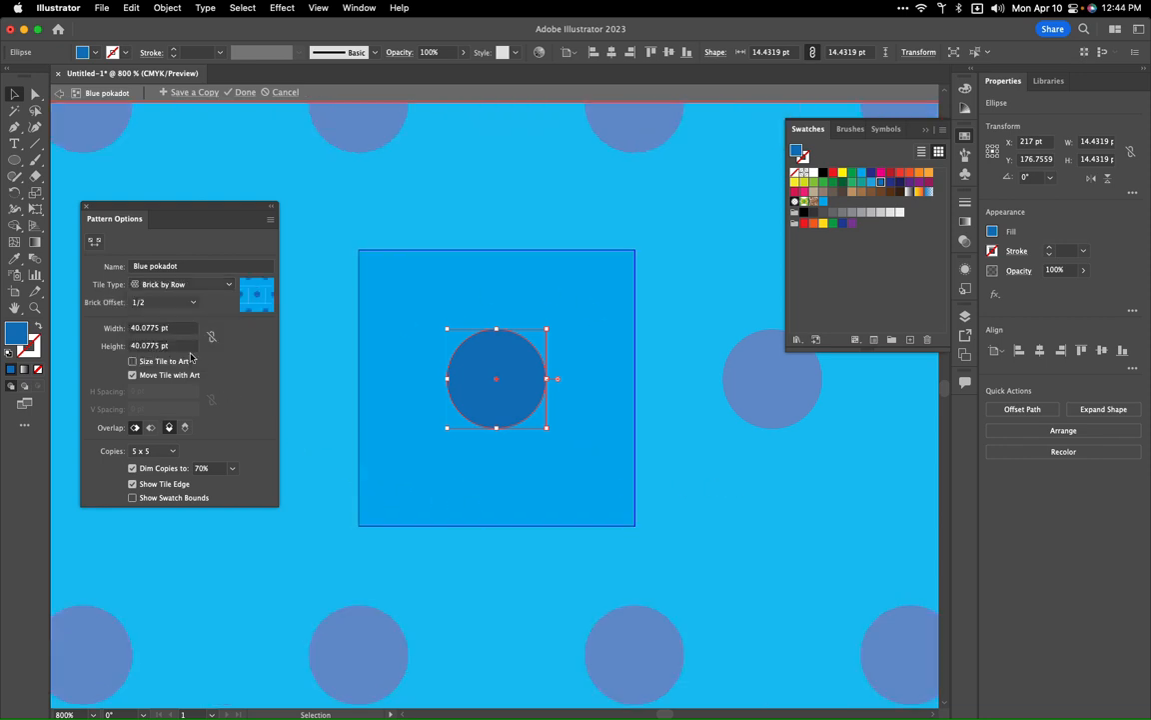
{"action": "left_click", "coordinate": [161, 302]}
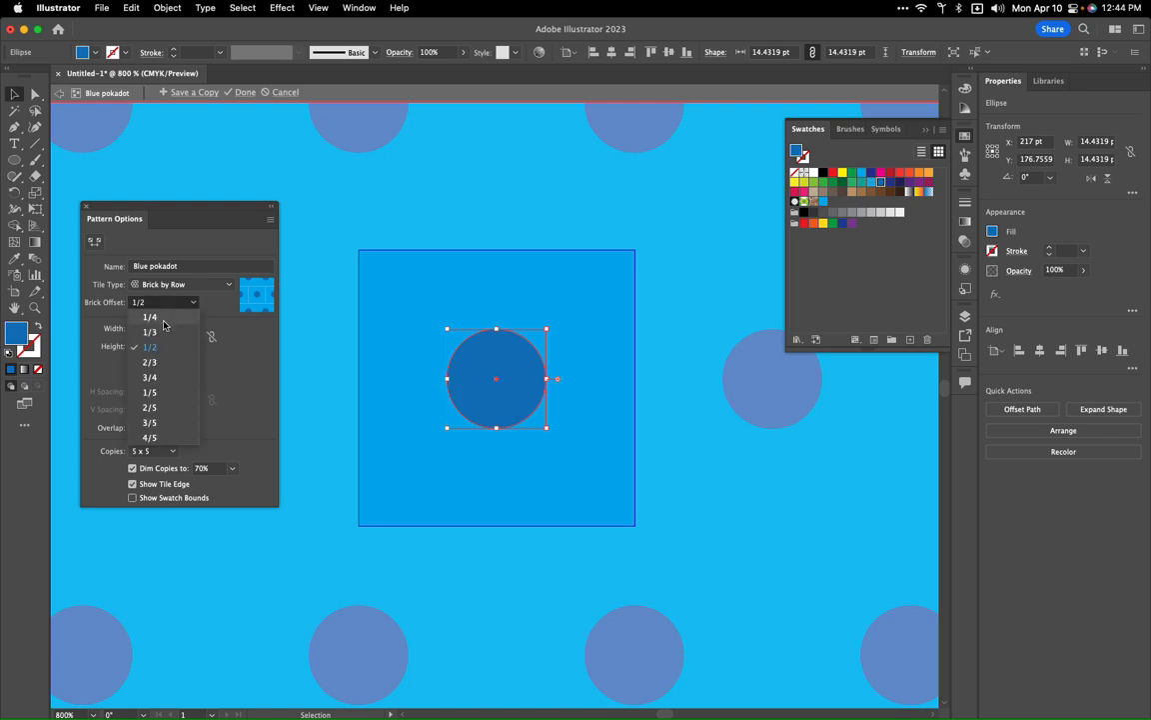
{"action": "left_click", "coordinate": [164, 327]}
{"action": "left_click", "coordinate": [162, 302]}
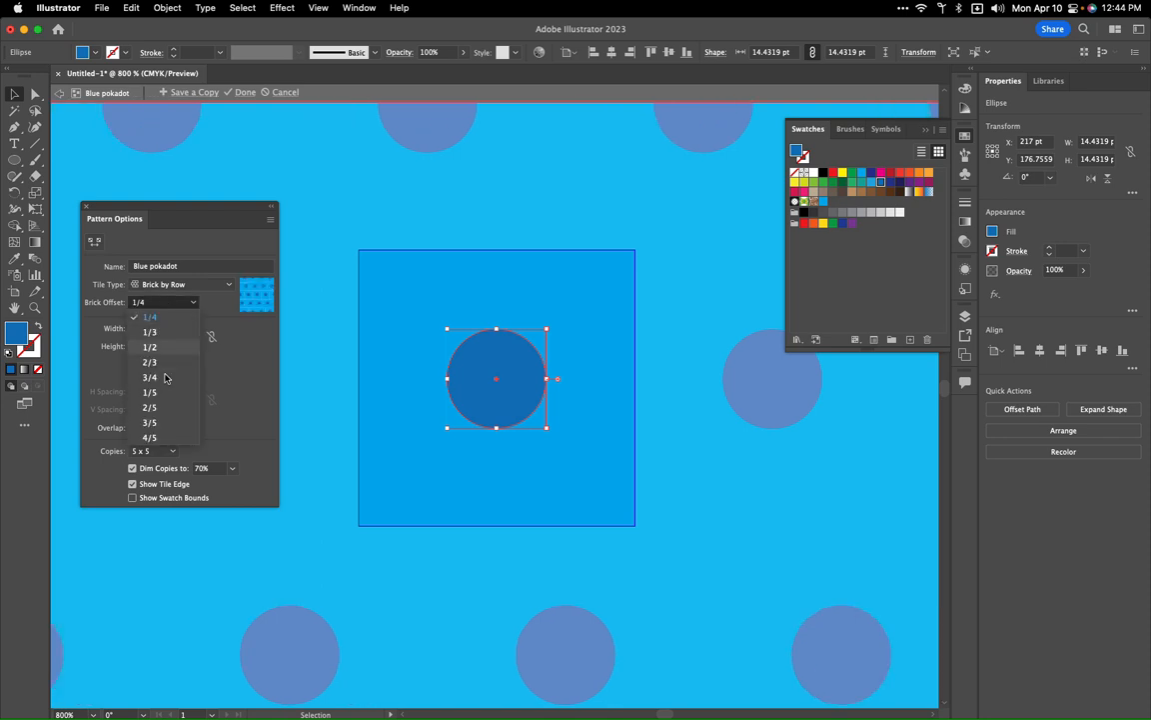
{"action": "left_click", "coordinate": [167, 436]}
{"action": "left_click", "coordinate": [163, 302]}
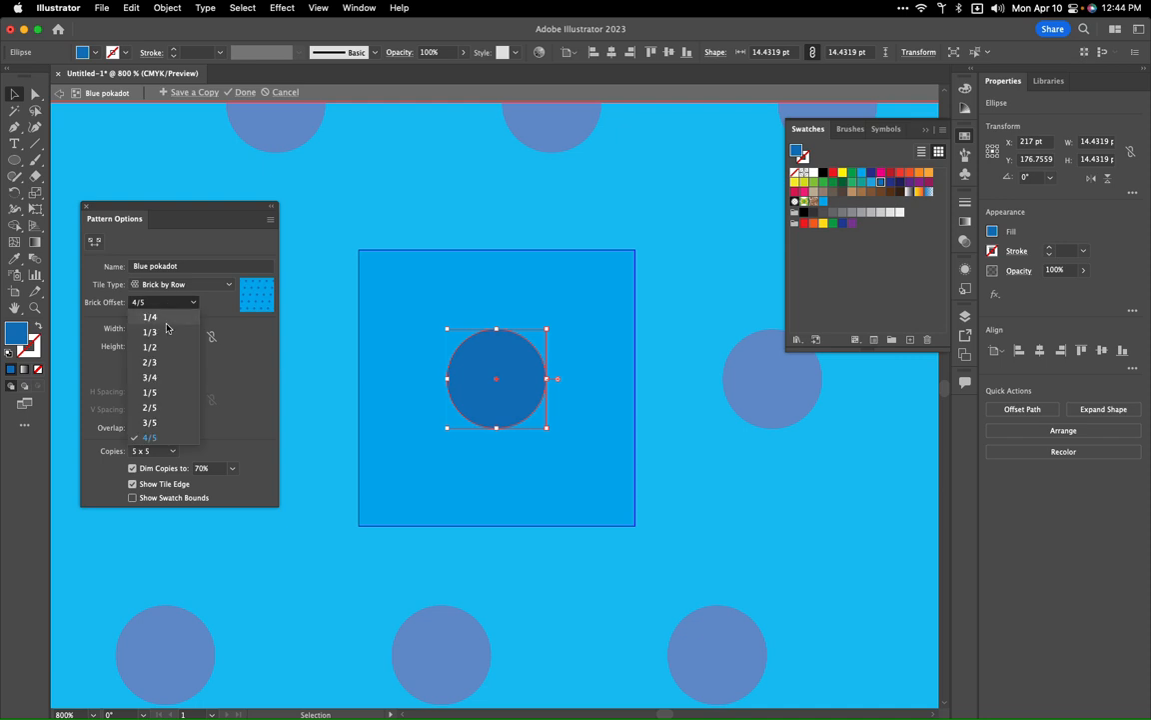
{"action": "left_click", "coordinate": [166, 347]}
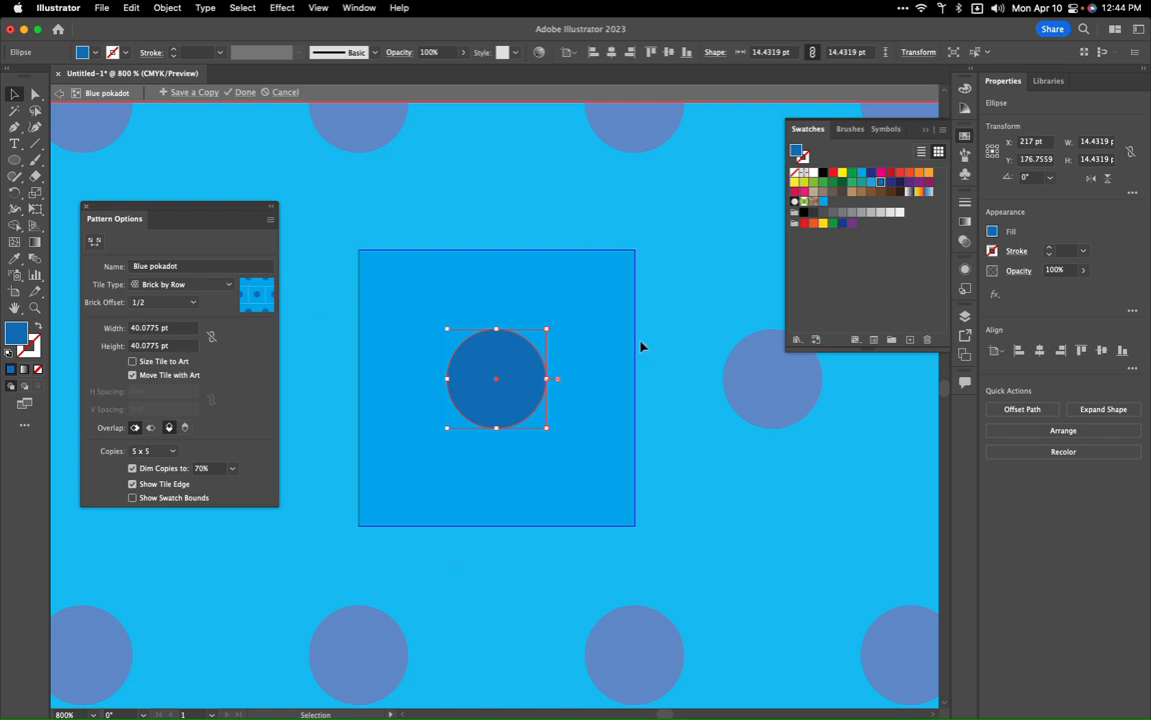
Set the pattern tile's width and height to 20 pt each.
{"action": "left_click", "coordinate": [149, 329]}
{"action": "triple_click", "coordinate": [149, 329]}
{"action": "type", "text": "20"}
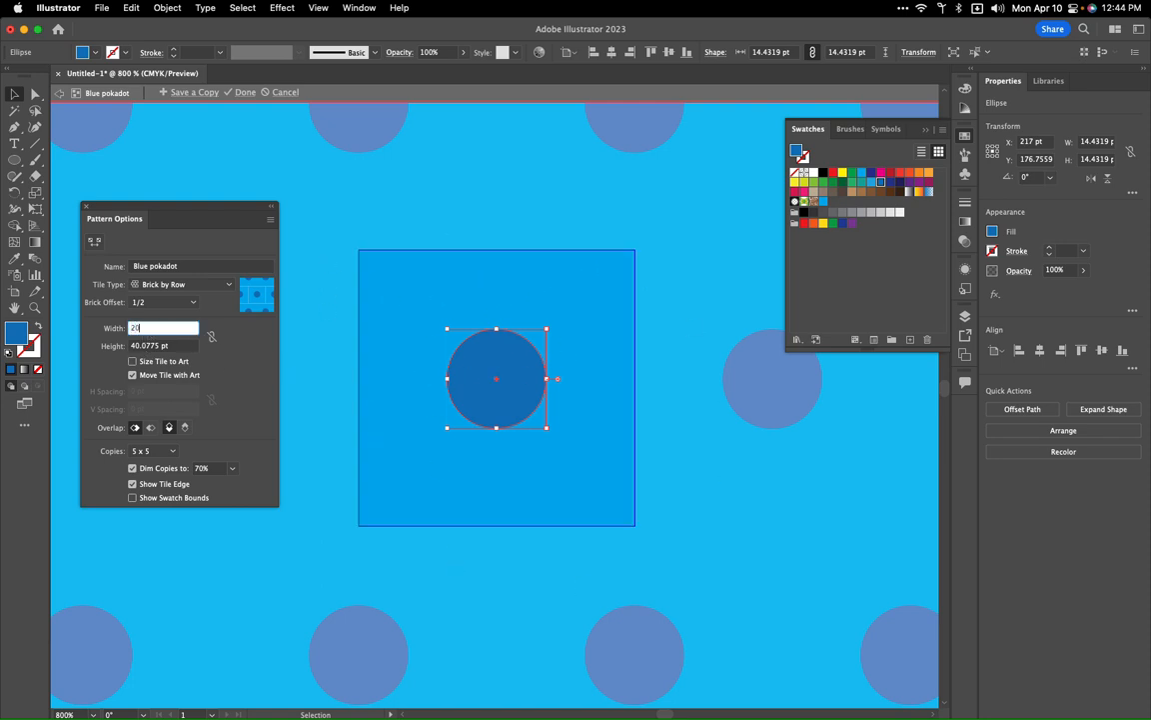
{"action": "key", "text": "Return"}
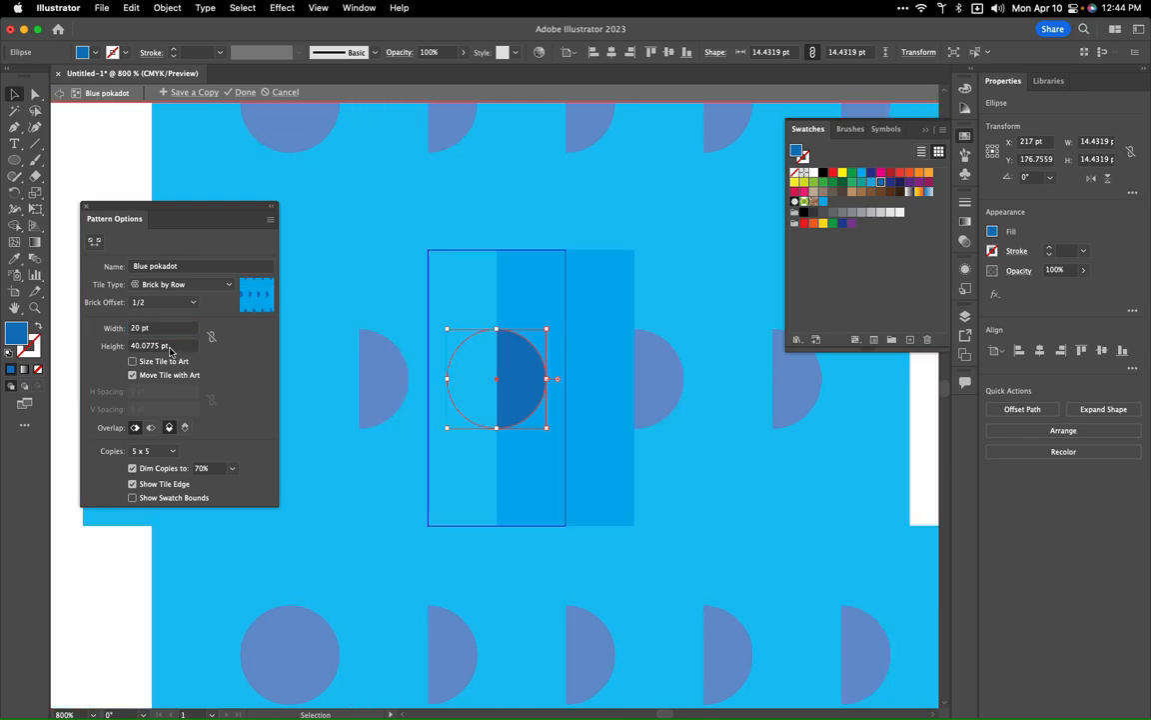
{"action": "double_click", "coordinate": [149, 346]}
{"action": "type", "text": "2"}
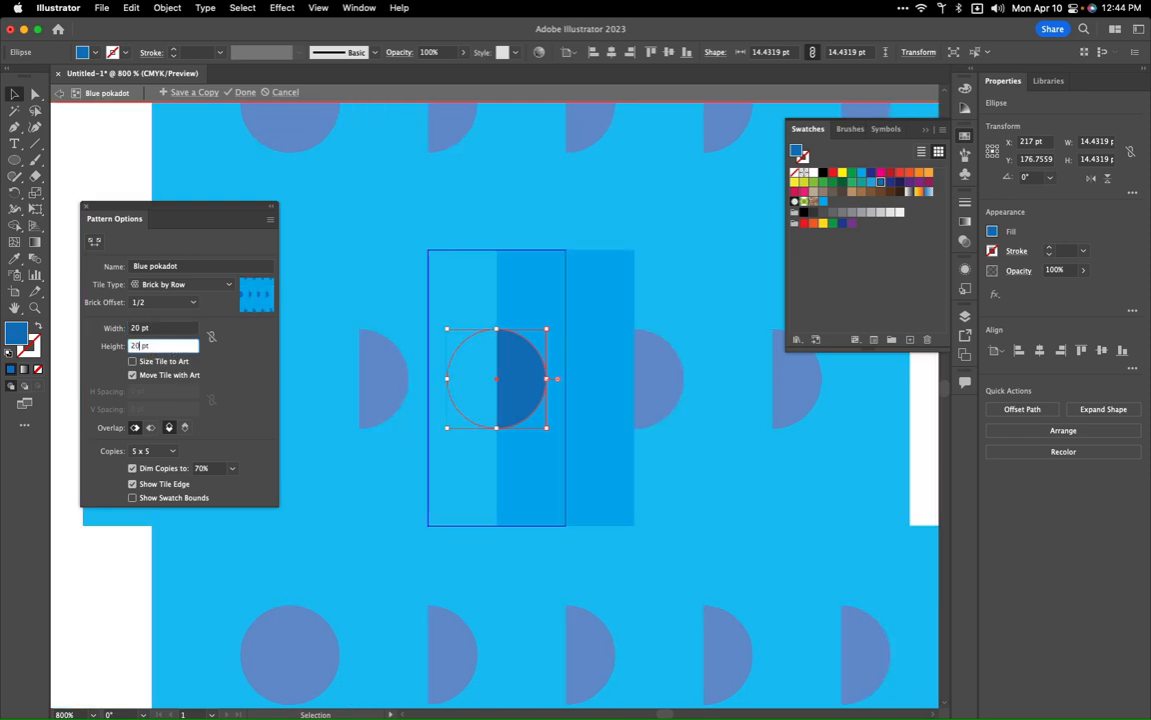
{"action": "type", "text": "0"}
{"action": "key", "text": "Return"}
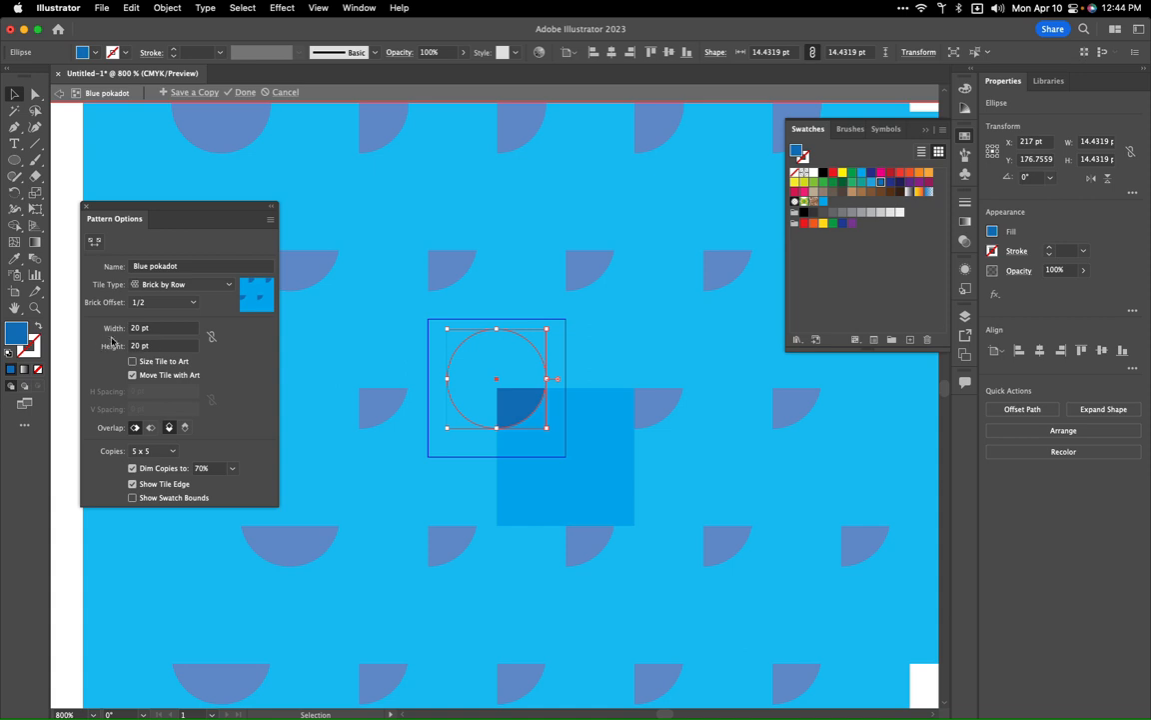
Set the pattern tile's width and height to 42 pt each.
{"action": "double_click", "coordinate": [138, 330]}
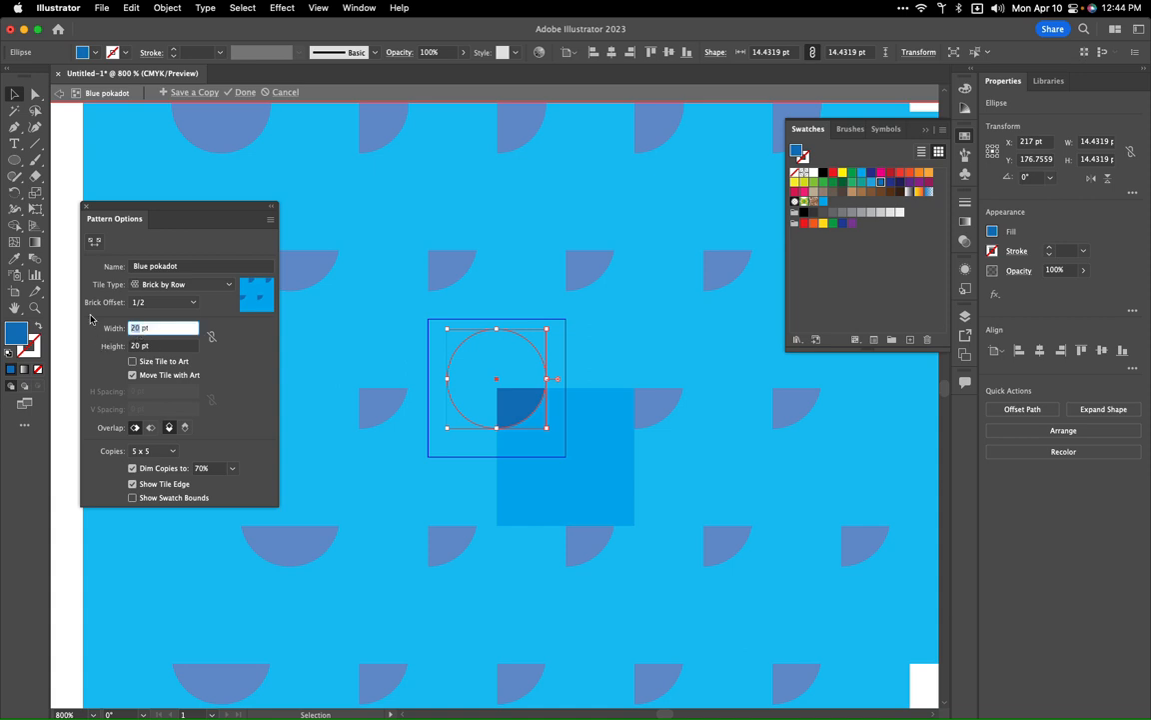
{"action": "type", "text": "42"}
{"action": "double_click", "coordinate": [137, 345]}
{"action": "type", "text": "42"}
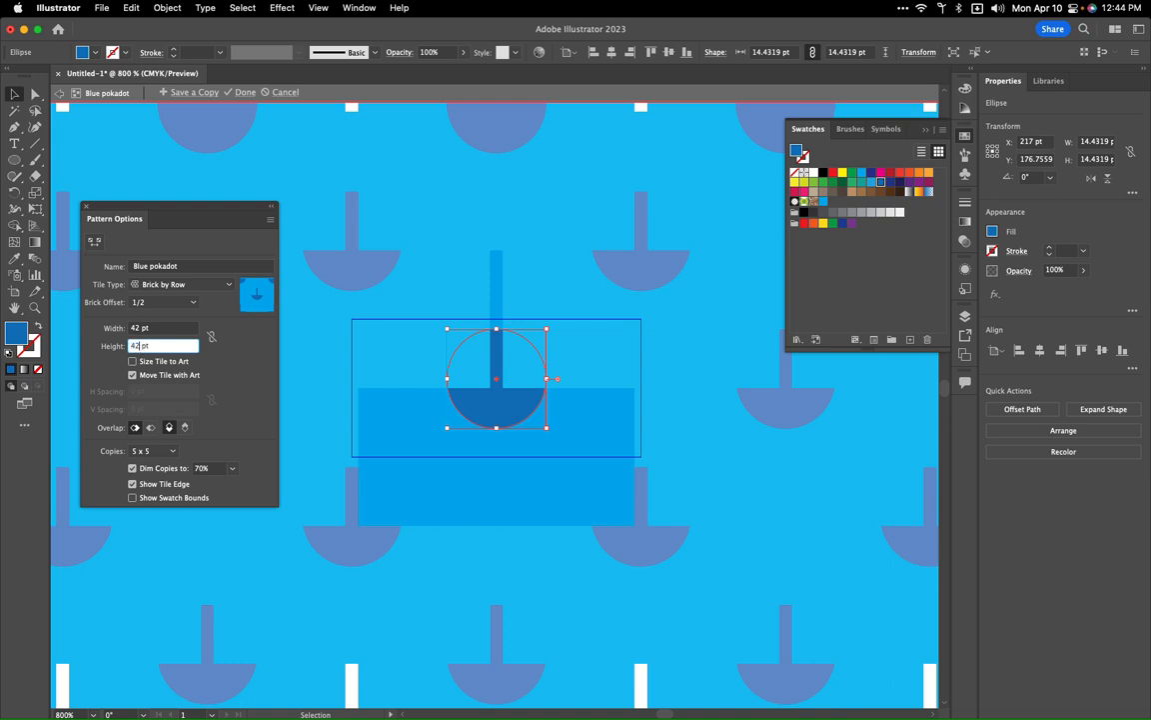
{"action": "left_click", "coordinate": [177, 331]}
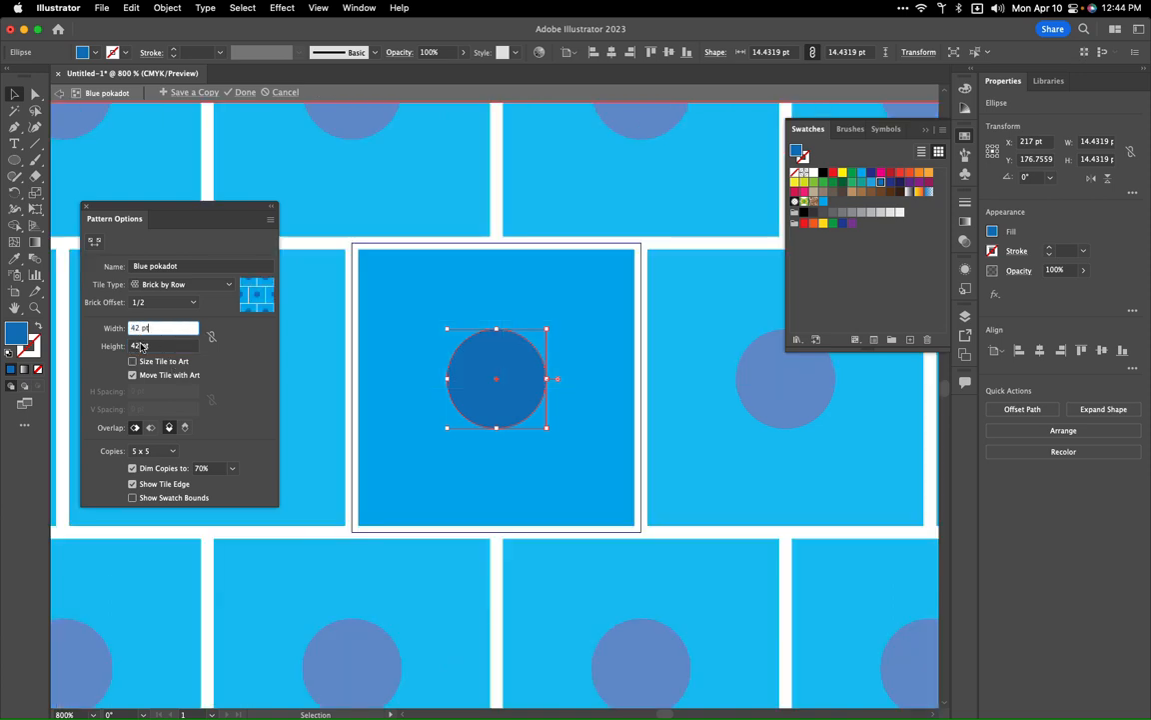
Set the pattern tile's height to 40 pt and its tile type to Grid.
{"action": "left_click", "coordinate": [141, 346]}
{"action": "type", "text": "4"}
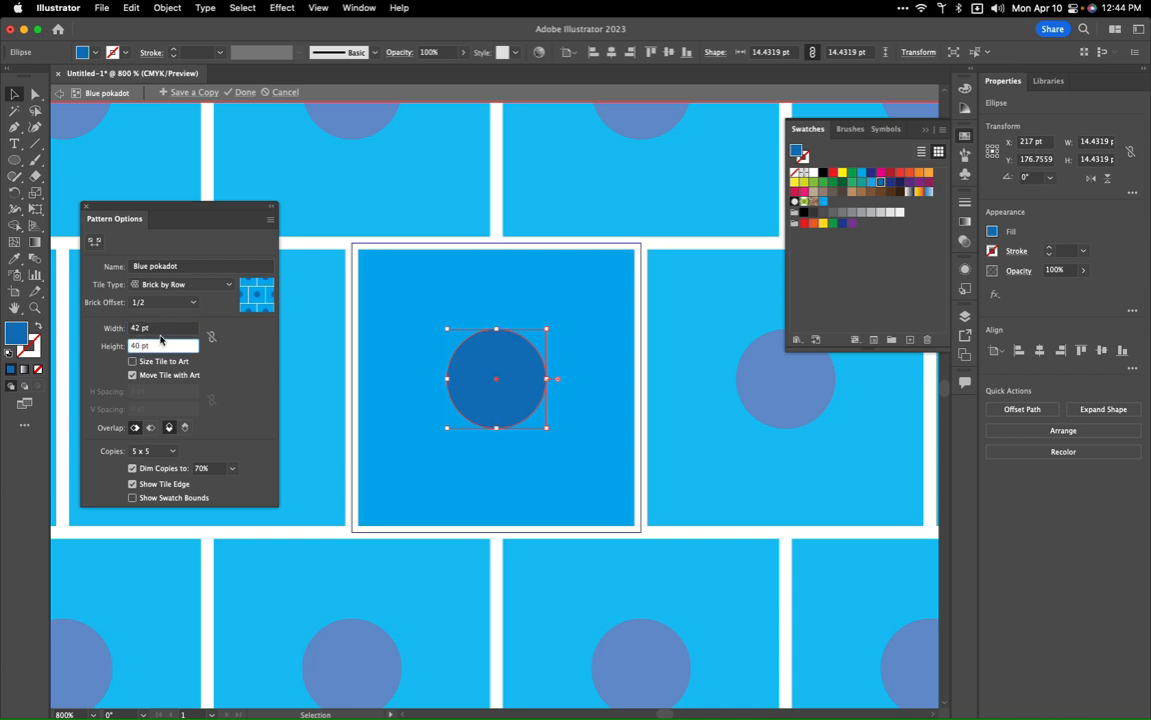
{"action": "left_click", "coordinate": [180, 284]}
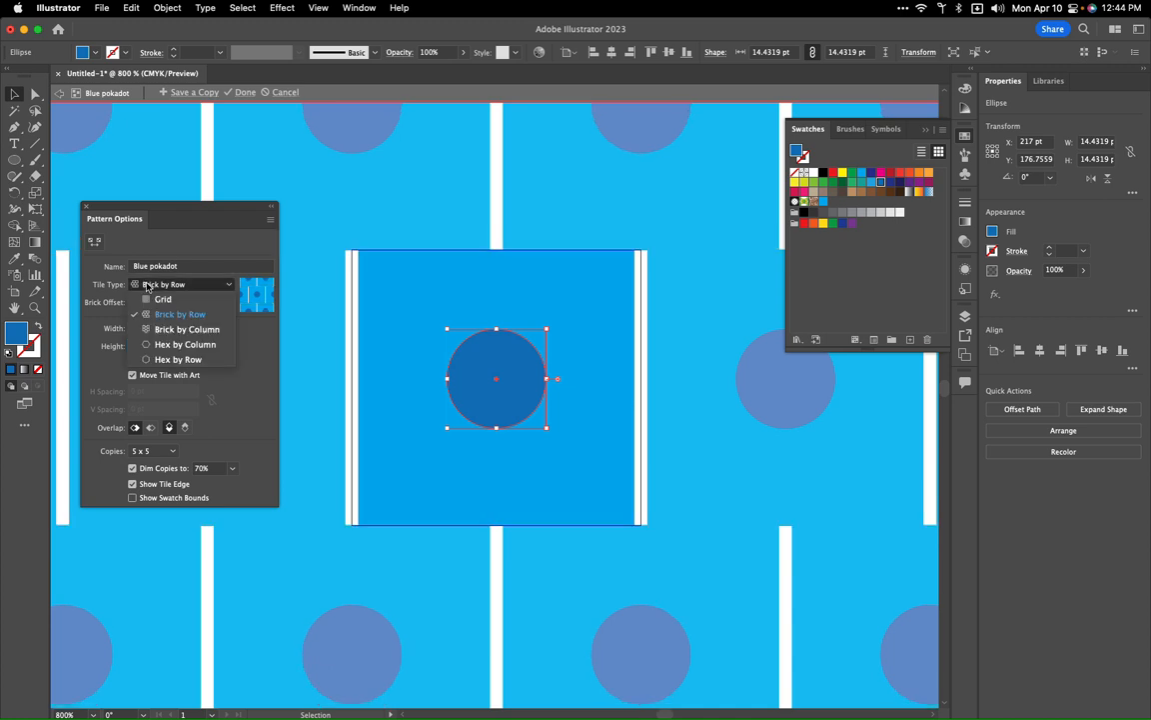
{"action": "left_click", "coordinate": [150, 298]}
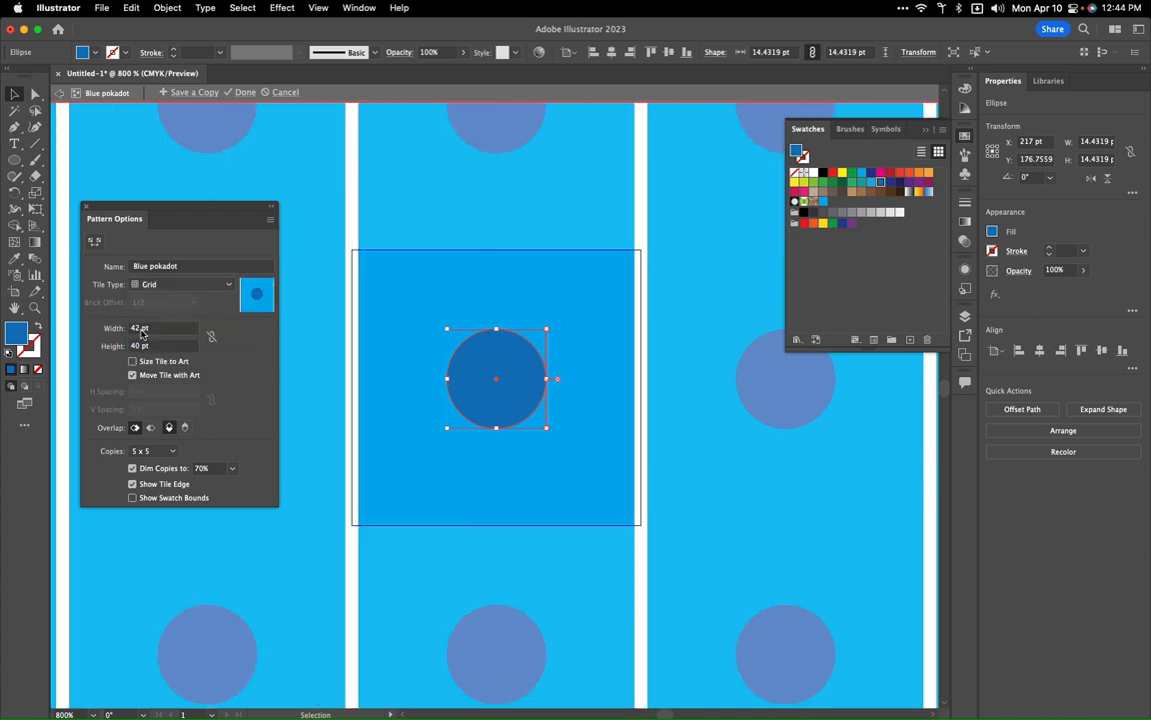
Set the pattern tile's width to 40 pt and shift the dark blue circle slightly left within the tile.
{"action": "left_click", "coordinate": [138, 327]}
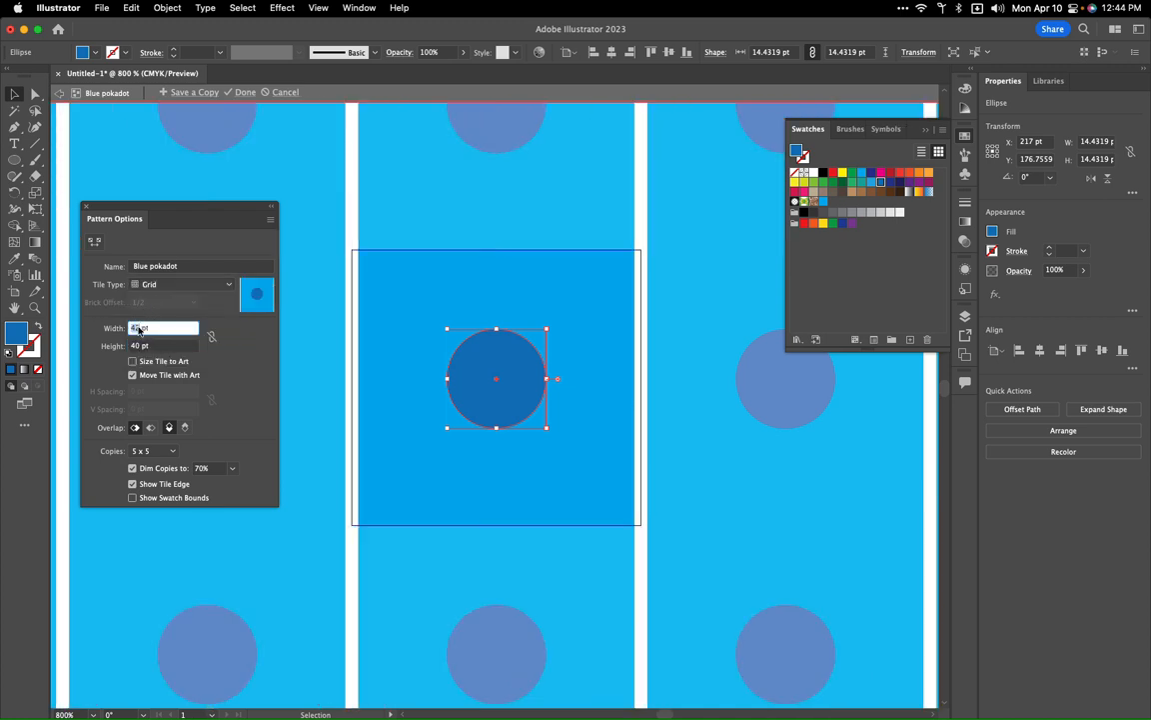
{"action": "type", "text": "40"}
{"action": "left_click", "coordinate": [162, 346]}
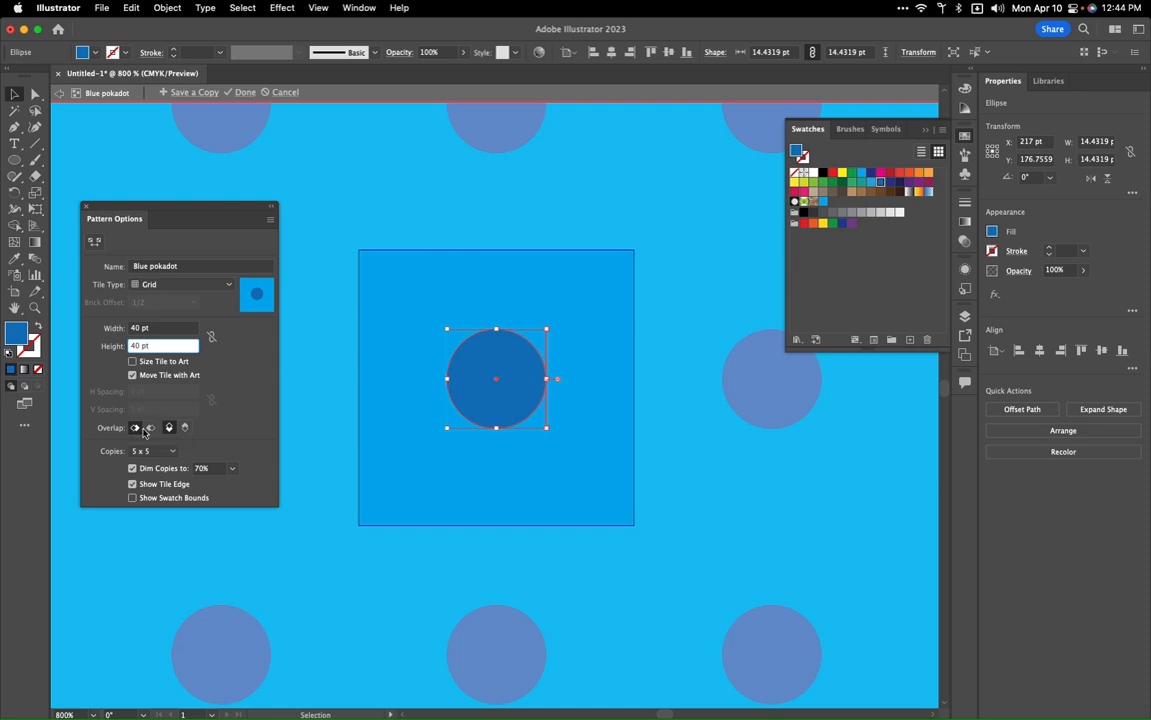
{"action": "mouse_move", "coordinate": [499, 398]}
{"action": "left_mouse_down"}
{"action": "mouse_move", "coordinate": [646, 397]}
{"action": "mouse_move", "coordinate": [491, 401]}
{"action": "left_mouse_up"}
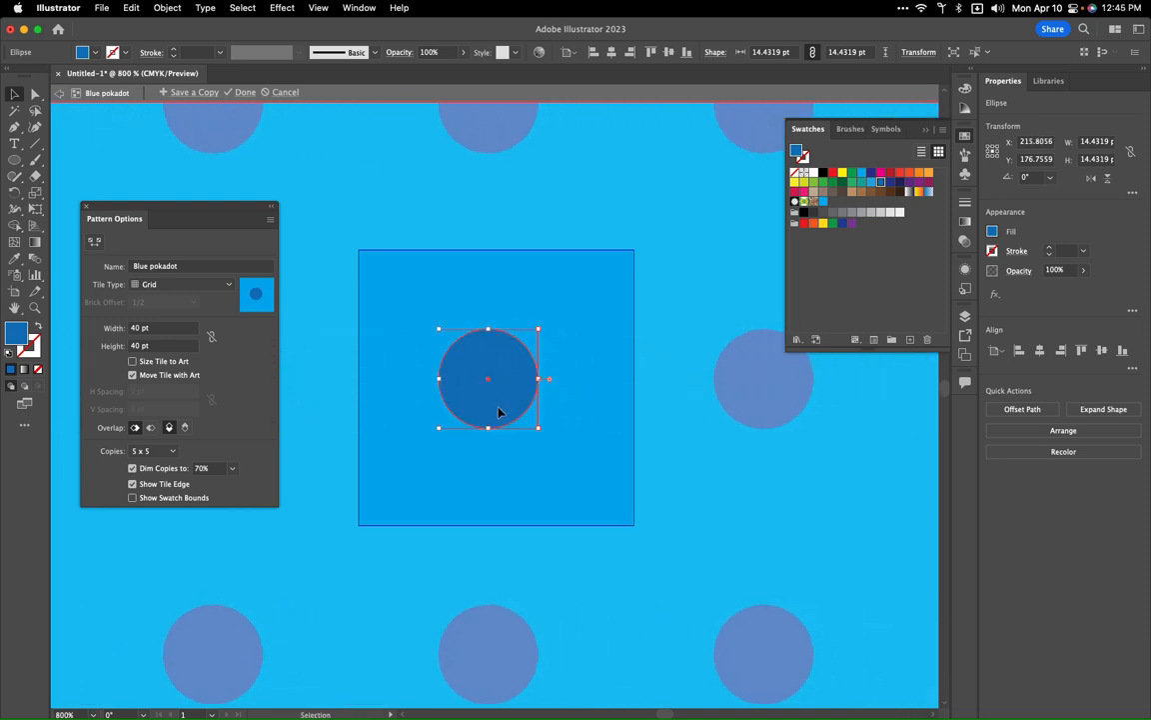
Duplicate the dark blue circle three times, placing one copy at the tile's lower right and two across its right and bottom edges.
{"action": "left_click_drag", "start_coordinate": [499, 411], "coordinate": [359, 411], "text": "alt"}
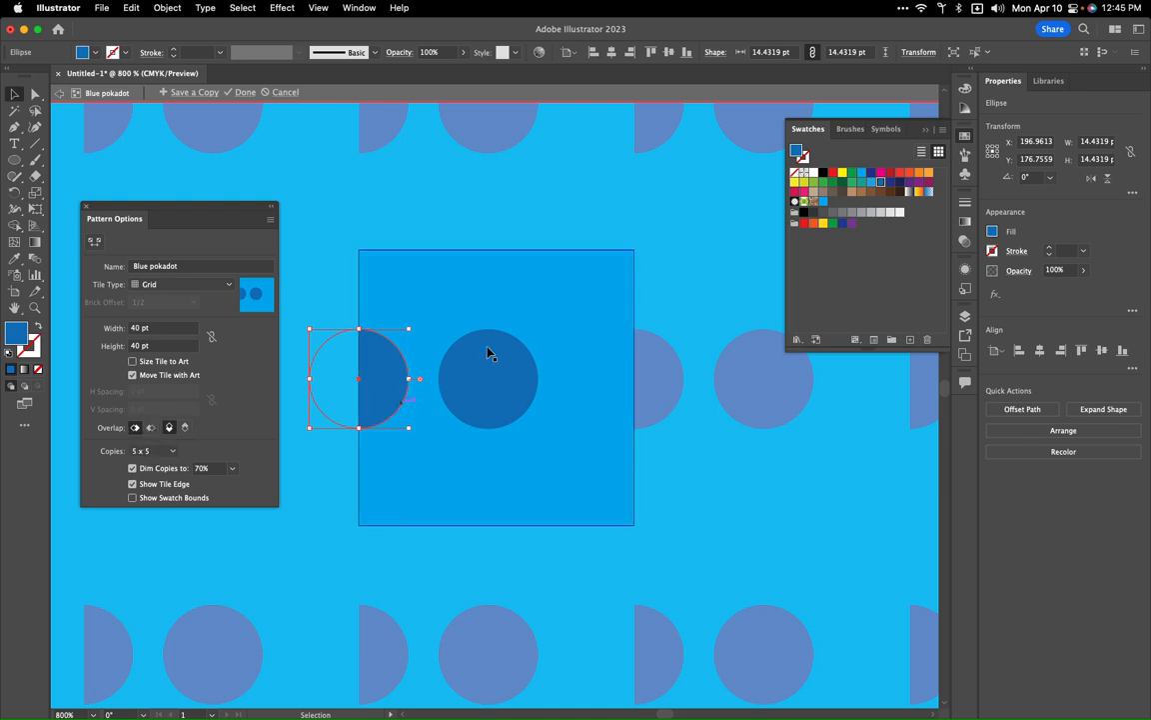
{"action": "left_click_drag", "start_coordinate": [388, 407], "coordinate": [512, 292]}
{"action": "left_click_drag", "start_coordinate": [488, 345], "coordinate": [595, 462]}
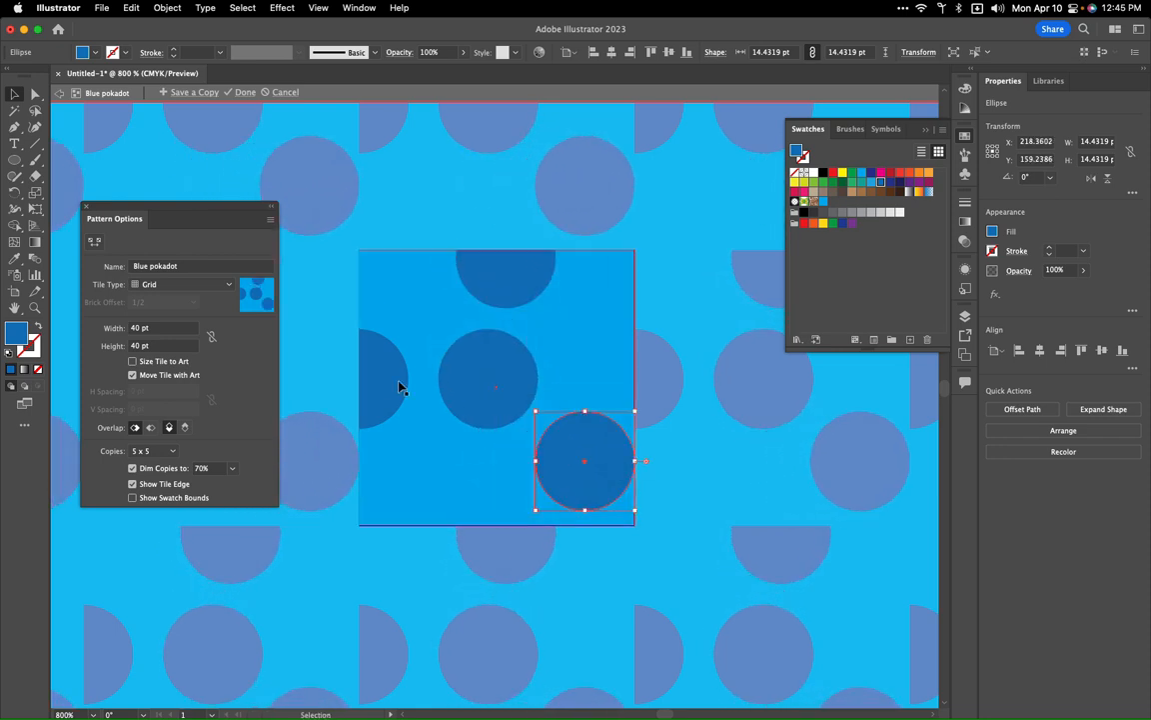
{"action": "left_click_drag", "start_coordinate": [378, 383], "coordinate": [664, 370]}
{"action": "left_click_drag", "start_coordinate": [505, 291], "coordinate": [450, 546]}
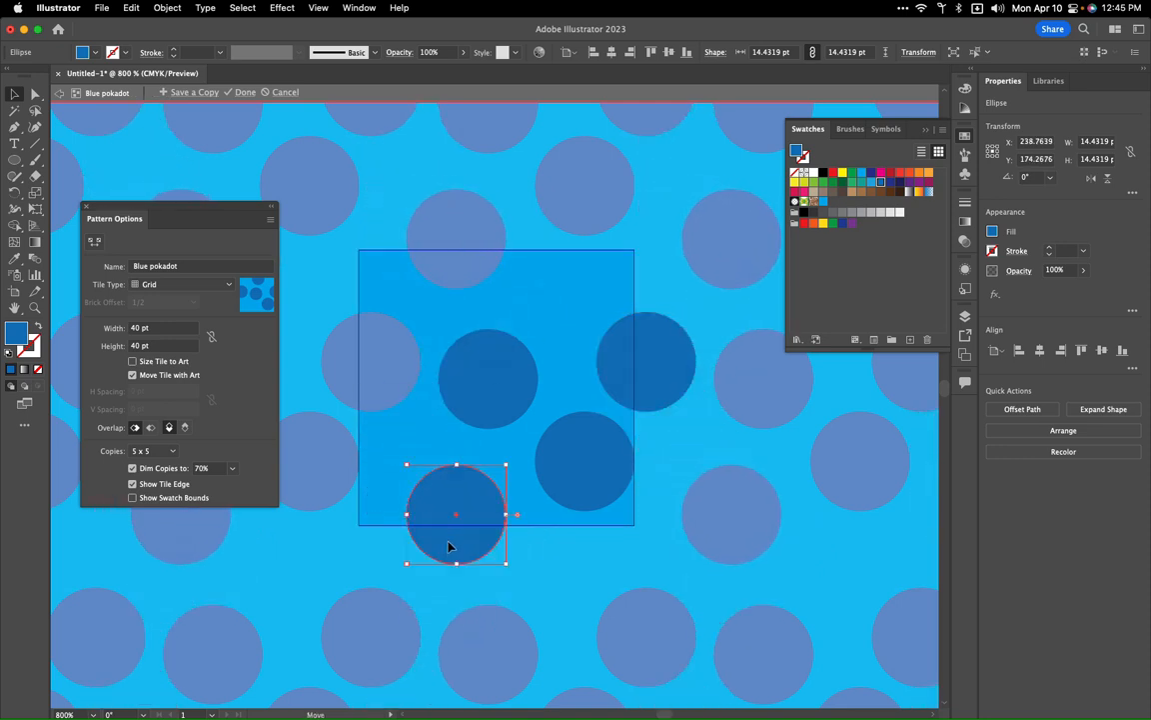
Nudge the four dark blue circles within the pattern tile until the repeating dots are spaced more evenly.
{"action": "left_click", "coordinate": [497, 358]}
{"action": "left_click_drag", "start_coordinate": [497, 359], "coordinate": [497, 344]}
{"action": "left_click_drag", "start_coordinate": [620, 372], "coordinate": [616, 337]}
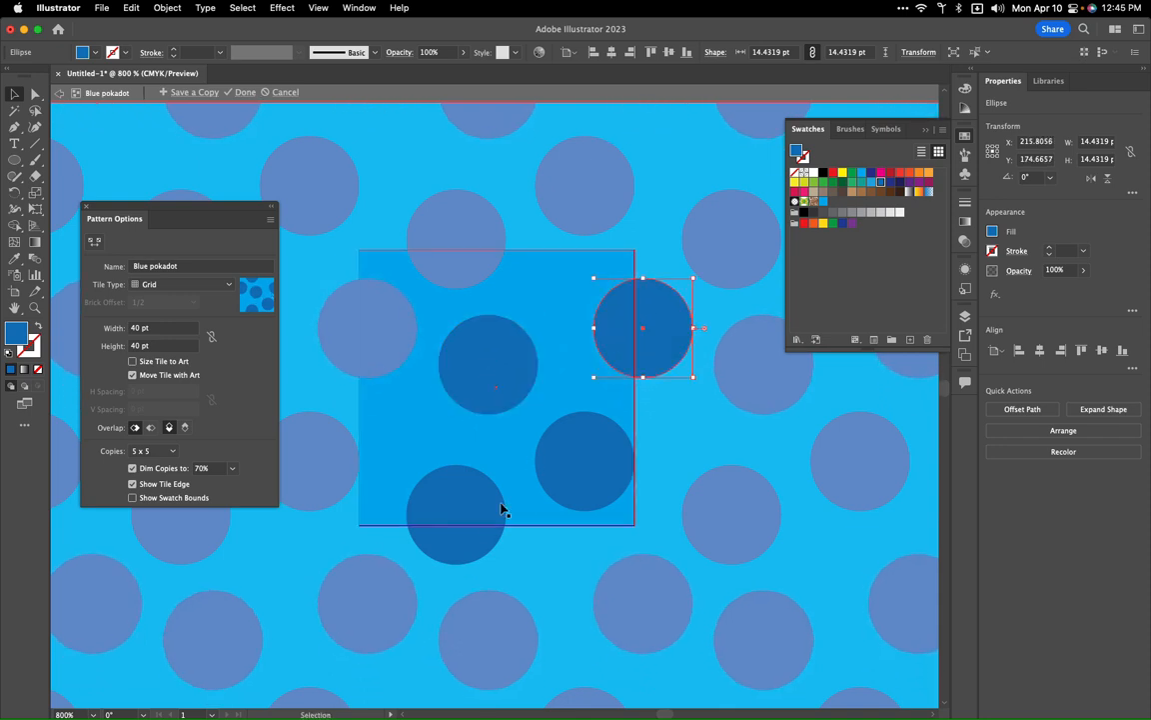
{"action": "left_click_drag", "start_coordinate": [481, 506], "coordinate": [449, 513]}
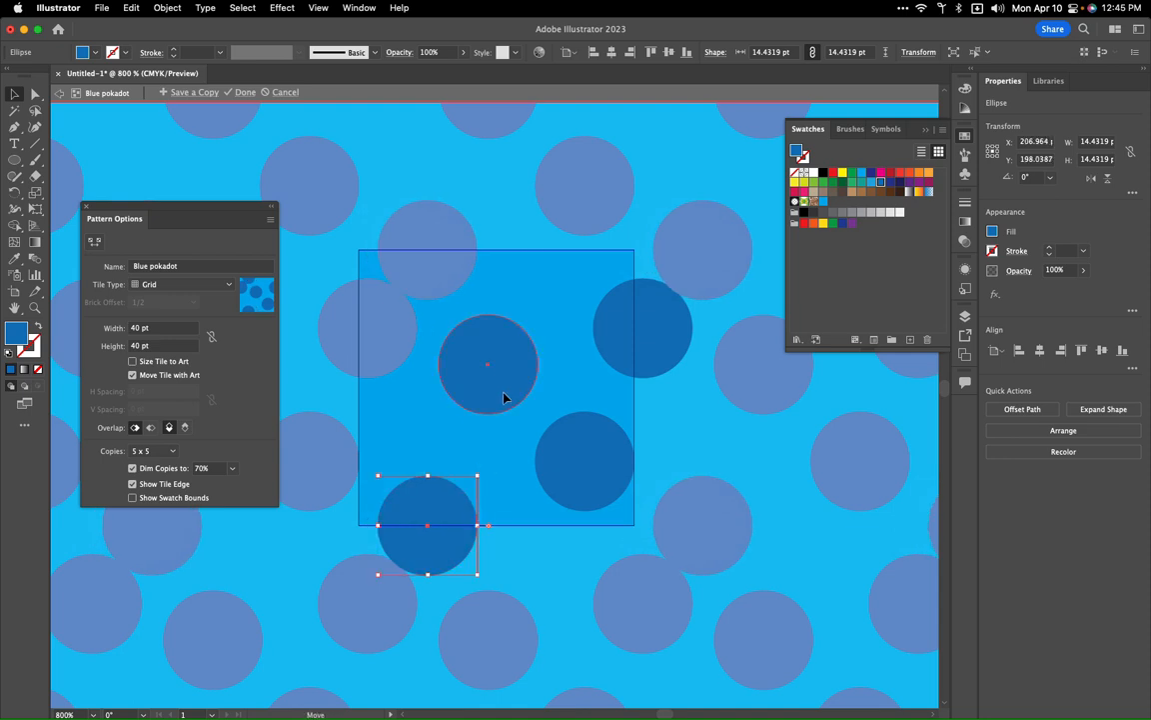
{"action": "left_click_drag", "start_coordinate": [504, 398], "coordinate": [488, 435]}
{"action": "left_click_drag", "start_coordinate": [595, 455], "coordinate": [582, 455]}
{"action": "left_click_drag", "start_coordinate": [617, 357], "coordinate": [590, 346]}
{"action": "left_click_drag", "start_coordinate": [568, 478], "coordinate": [572, 467]}
{"action": "left_click_drag", "start_coordinate": [446, 512], "coordinate": [441, 484]}
{"action": "left_click_drag", "start_coordinate": [487, 383], "coordinate": [488, 352]}
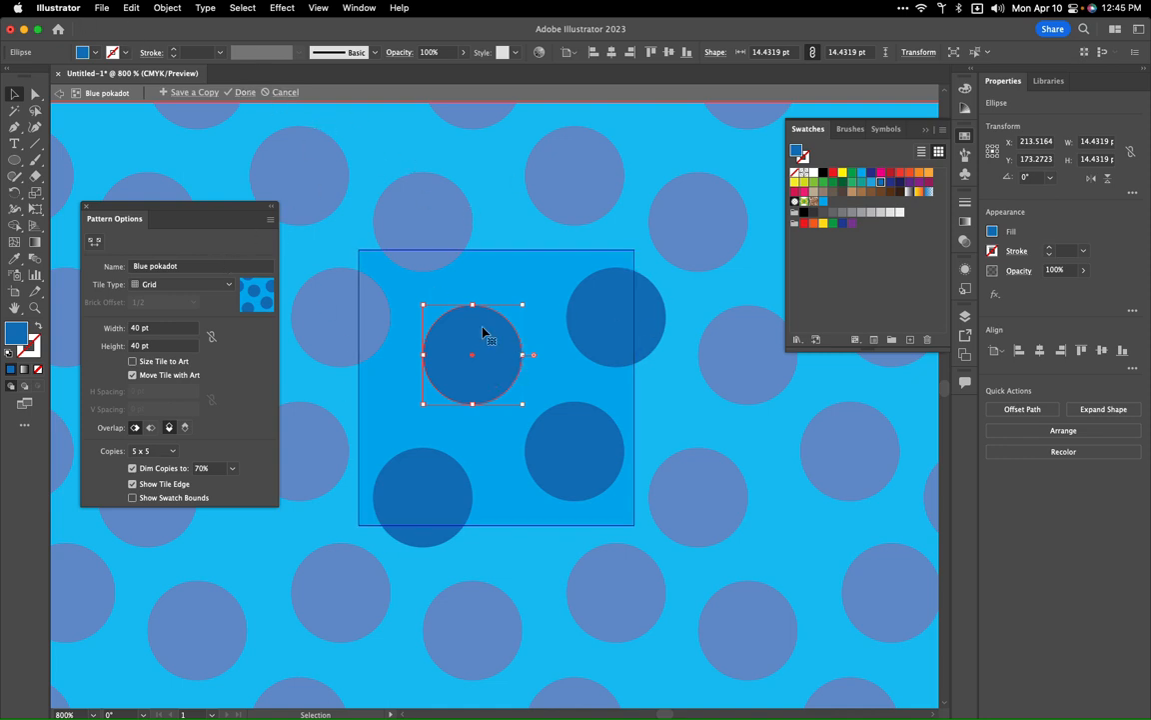
Finish editing the pattern and fill the light blue square with the Blue pokadot swatch.
{"action": "left_click", "coordinate": [245, 92]}
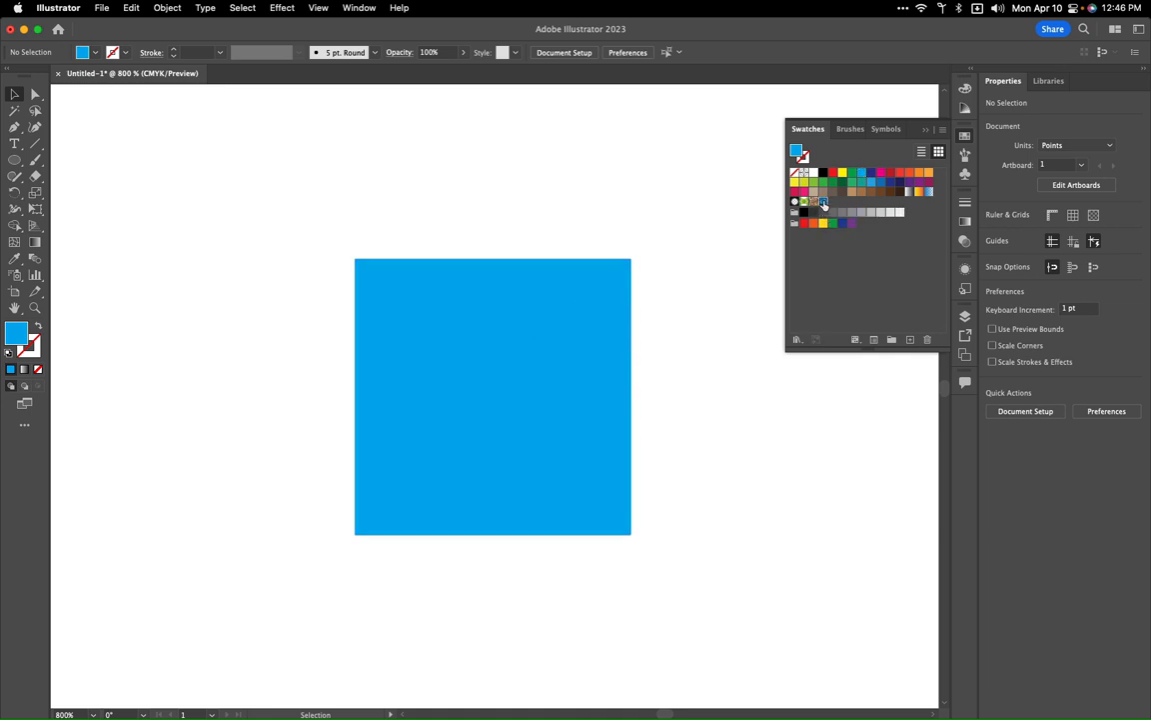
{"action": "left_click", "coordinate": [561, 333]}
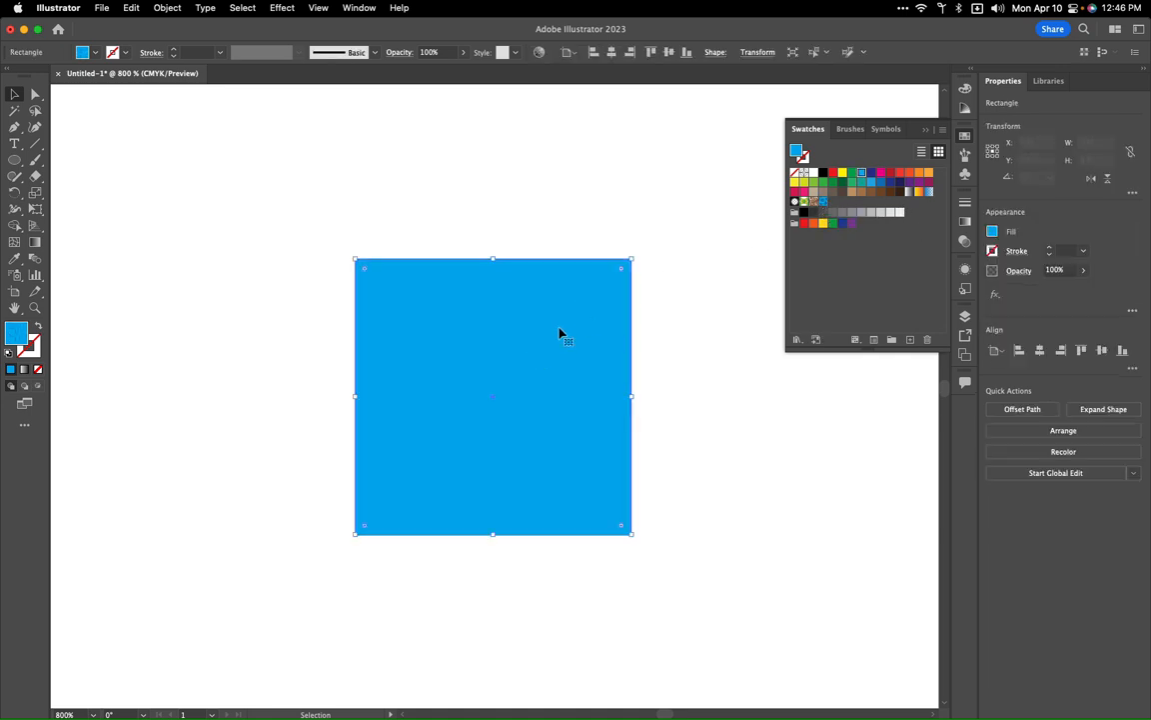
{"action": "left_click", "coordinate": [821, 201]}
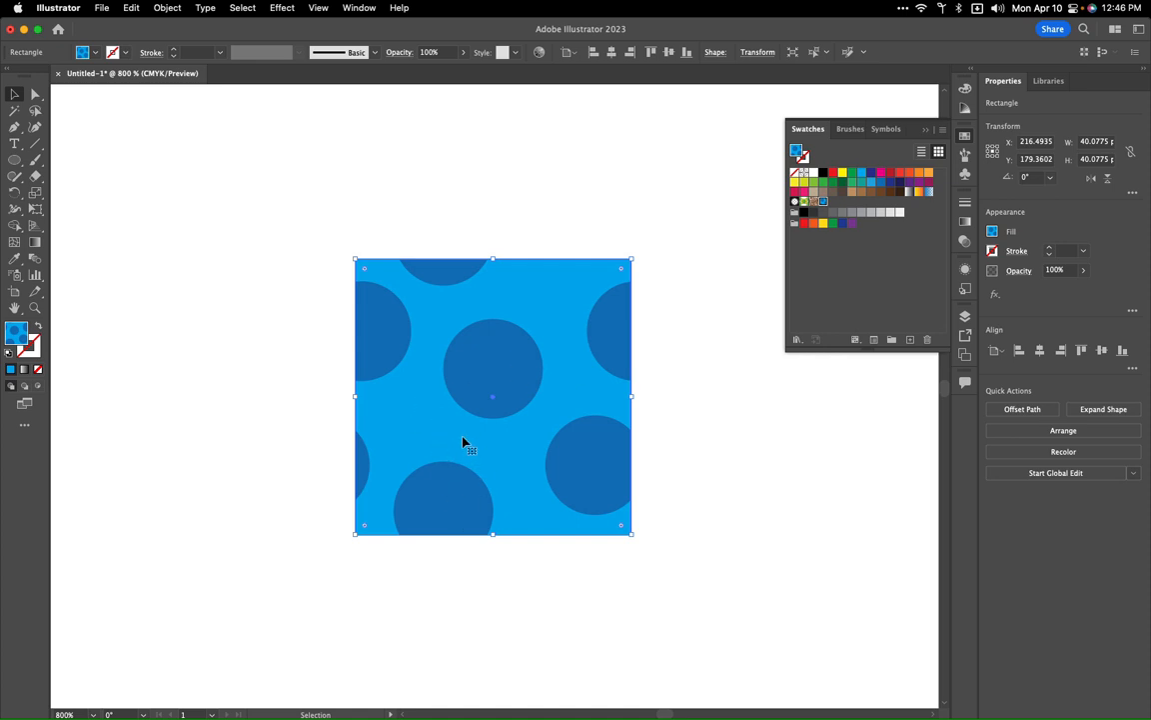
Scale the square's pattern uniformly to 100% with Transform Objects turned off and Transform Patterns left on.
{"action": "double_click", "coordinate": [36, 193]}
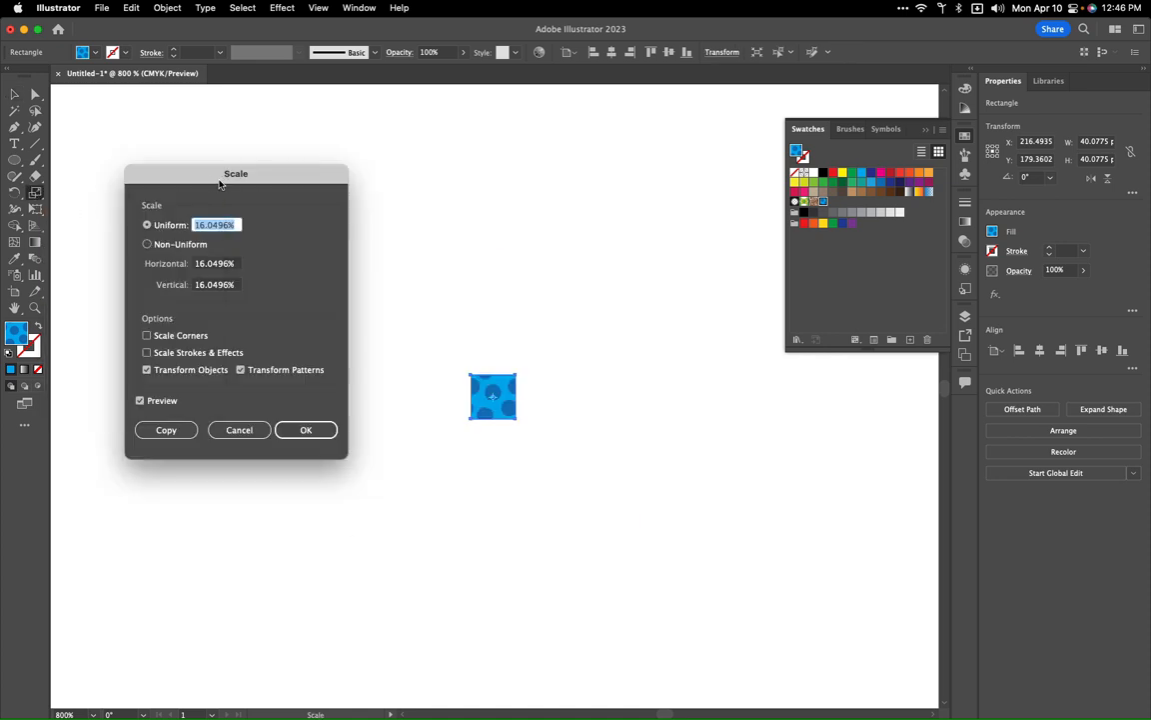
{"action": "left_click_drag", "start_coordinate": [276, 276], "coordinate": [249, 300]}
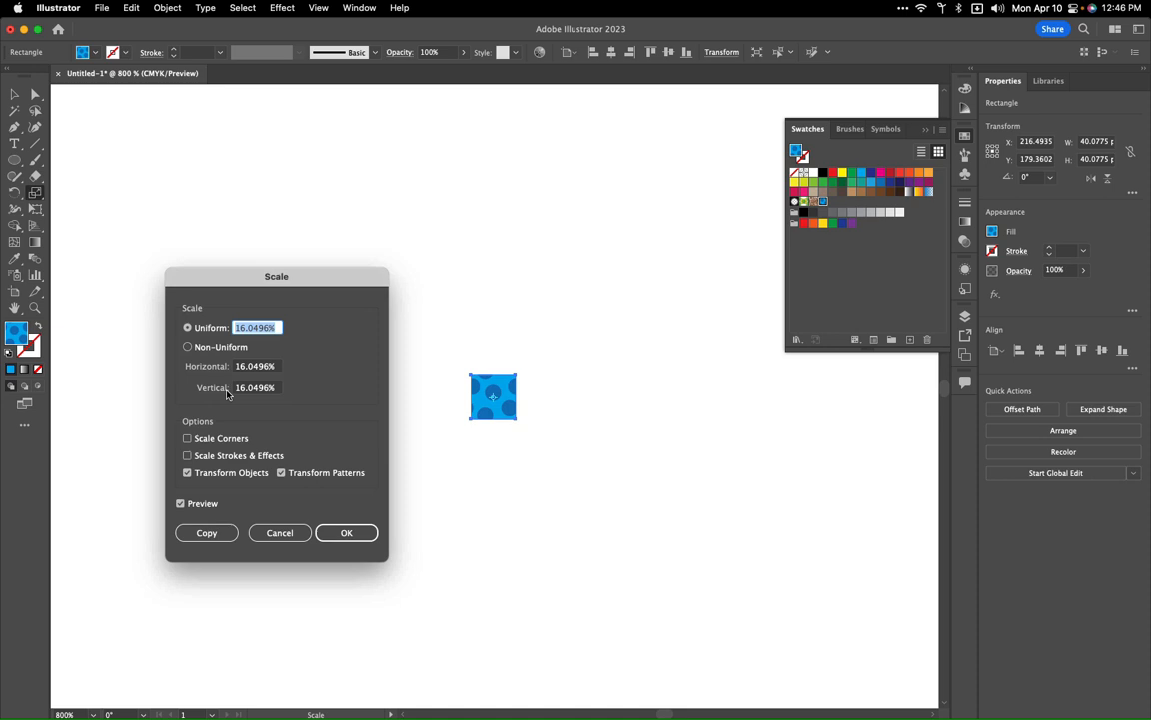
{"action": "left_click", "coordinate": [187, 472]}
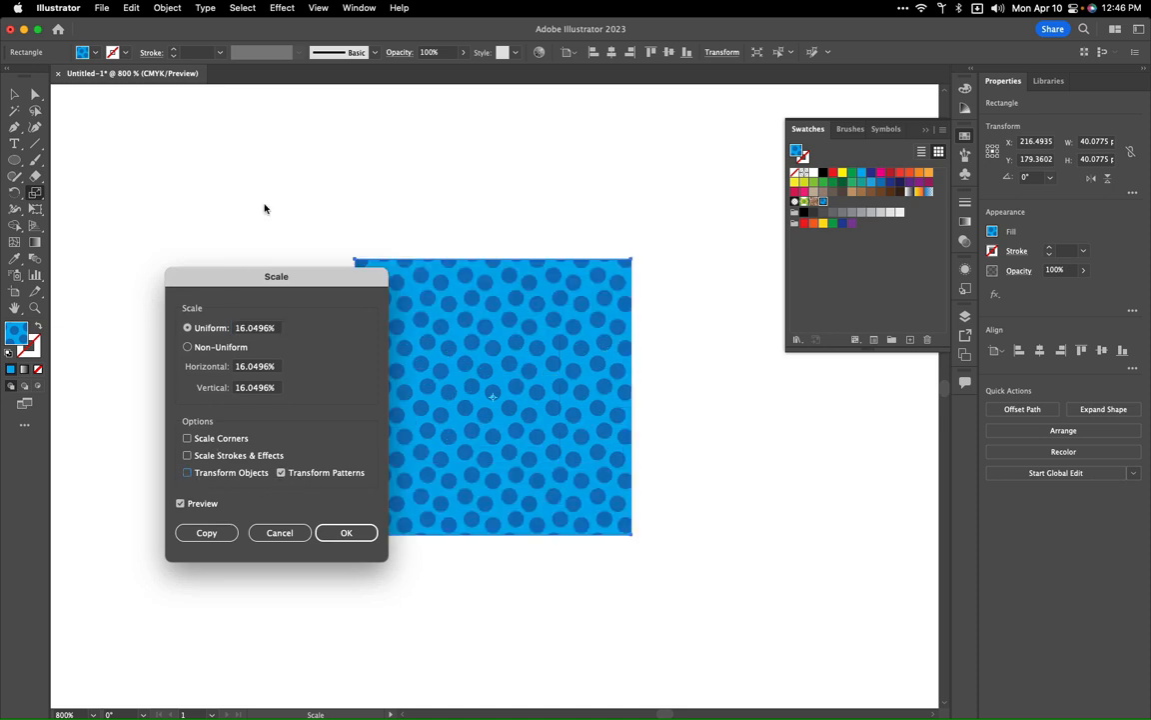
{"action": "left_click_drag", "start_coordinate": [315, 280], "coordinate": [240, 239]}
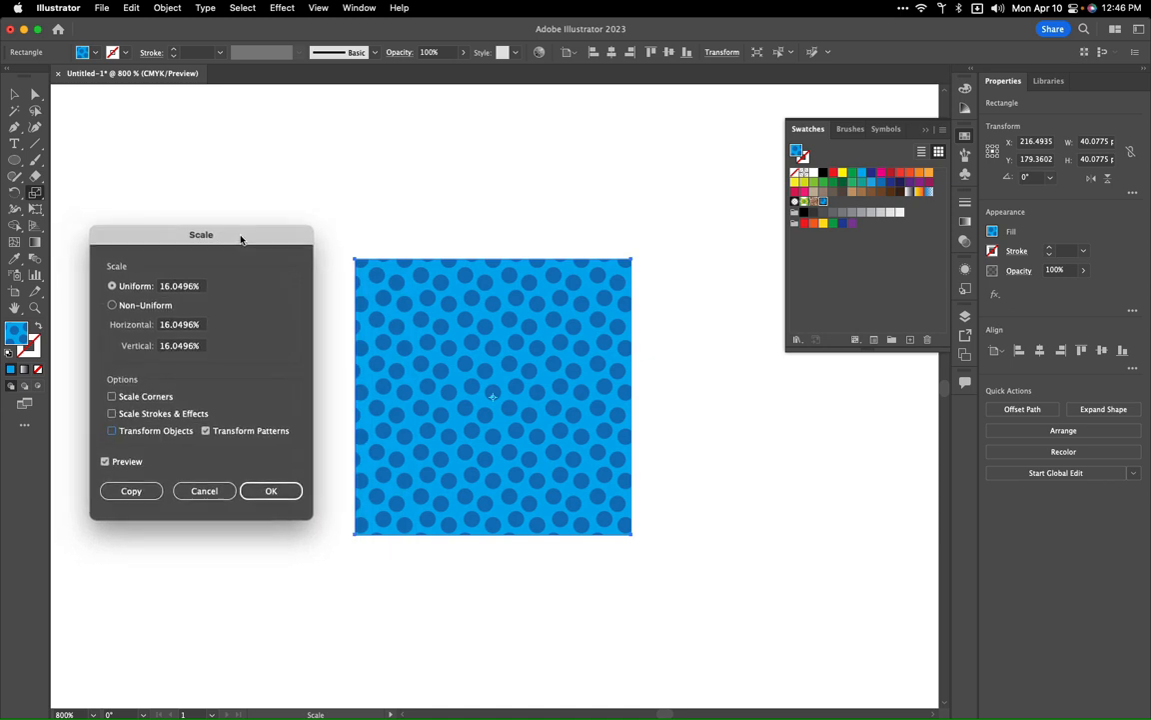
{"action": "double_click", "coordinate": [180, 287]}
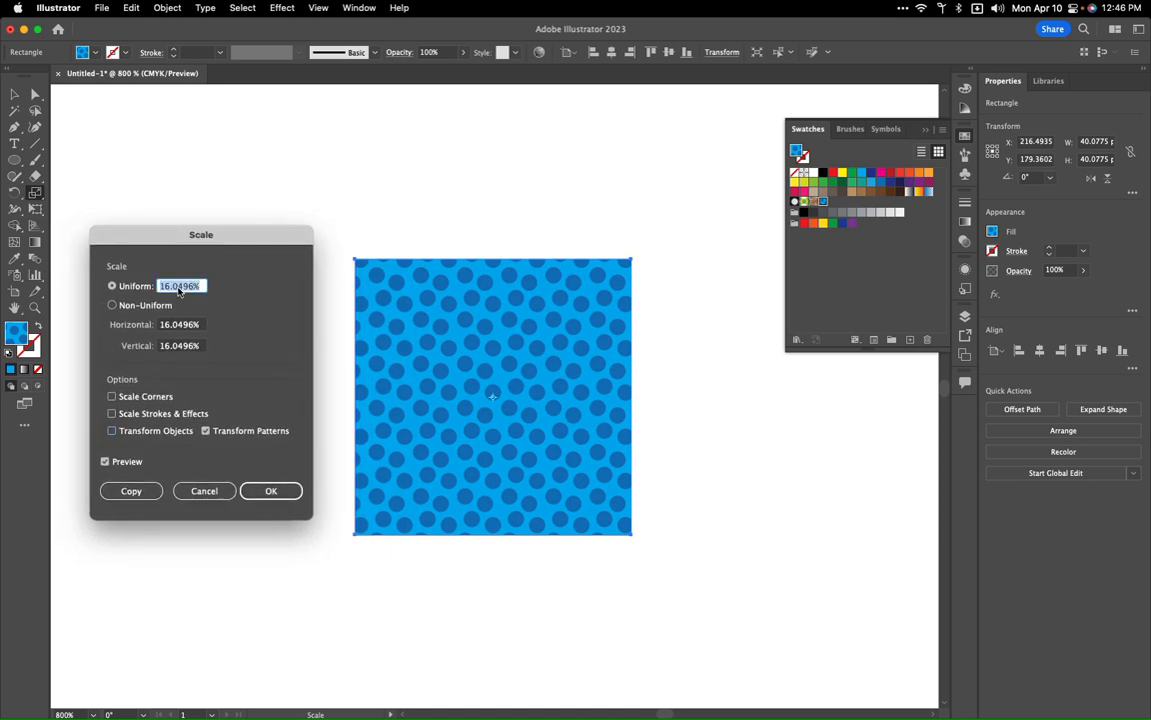
{"action": "type", "text": "200"}
{"action": "key", "text": "Return"}
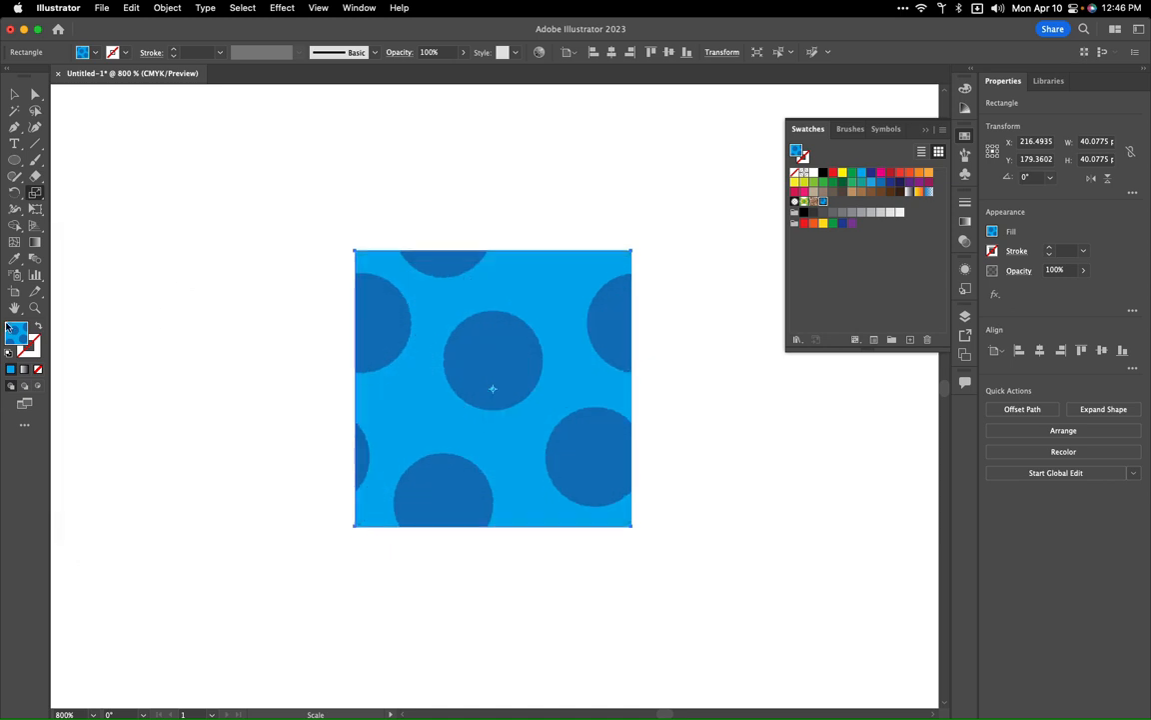
Scale only the square's pattern fill to 50%, and shrink the dots further freehand with the Scale tool.
{"action": "double_click", "coordinate": [36, 190]}
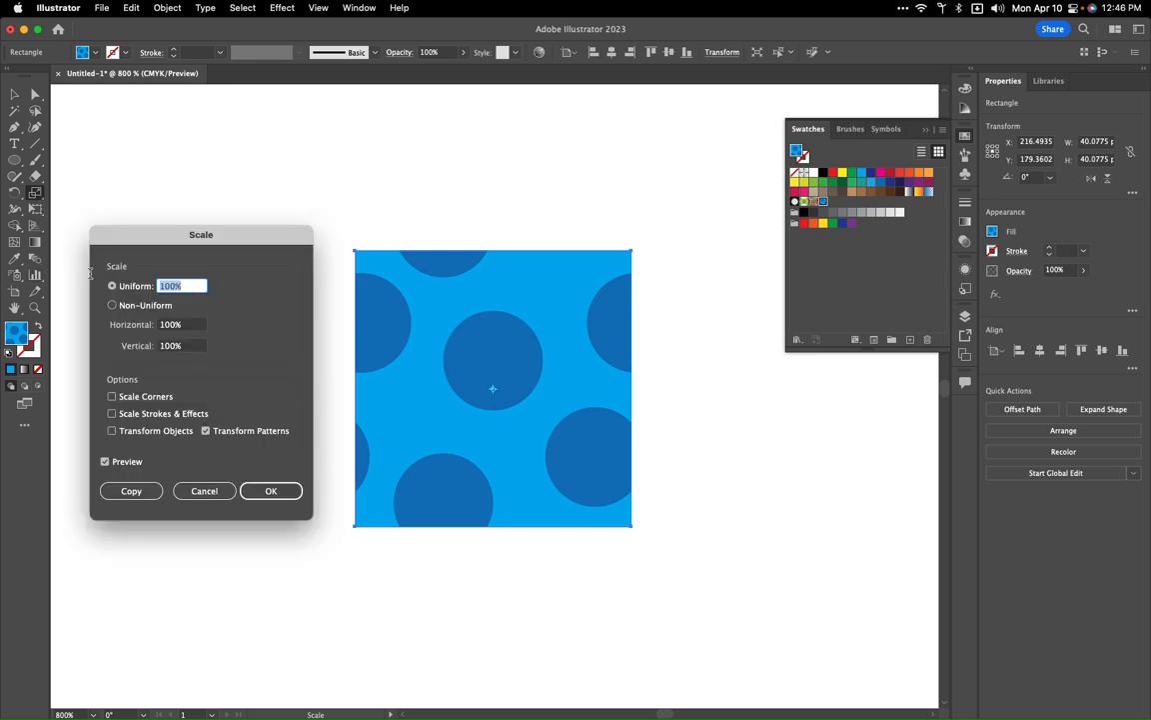
{"action": "type", "text": "50"}
{"action": "left_click", "coordinate": [183, 347]}
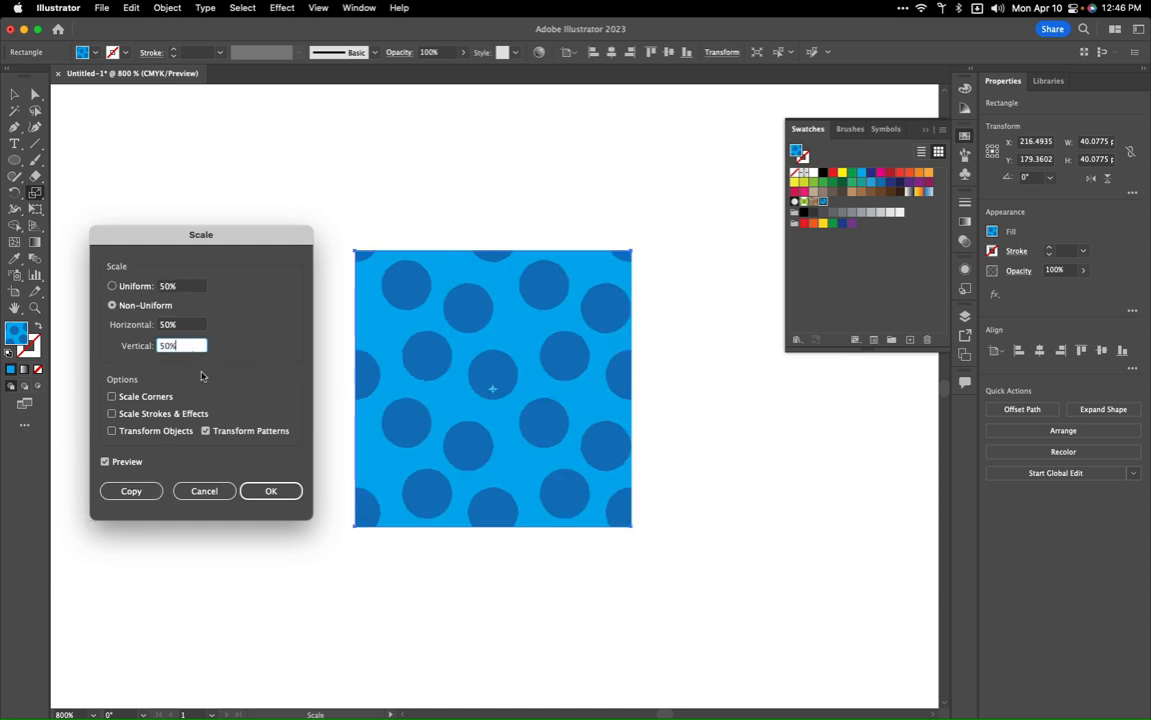
{"action": "left_click", "coordinate": [284, 498]}
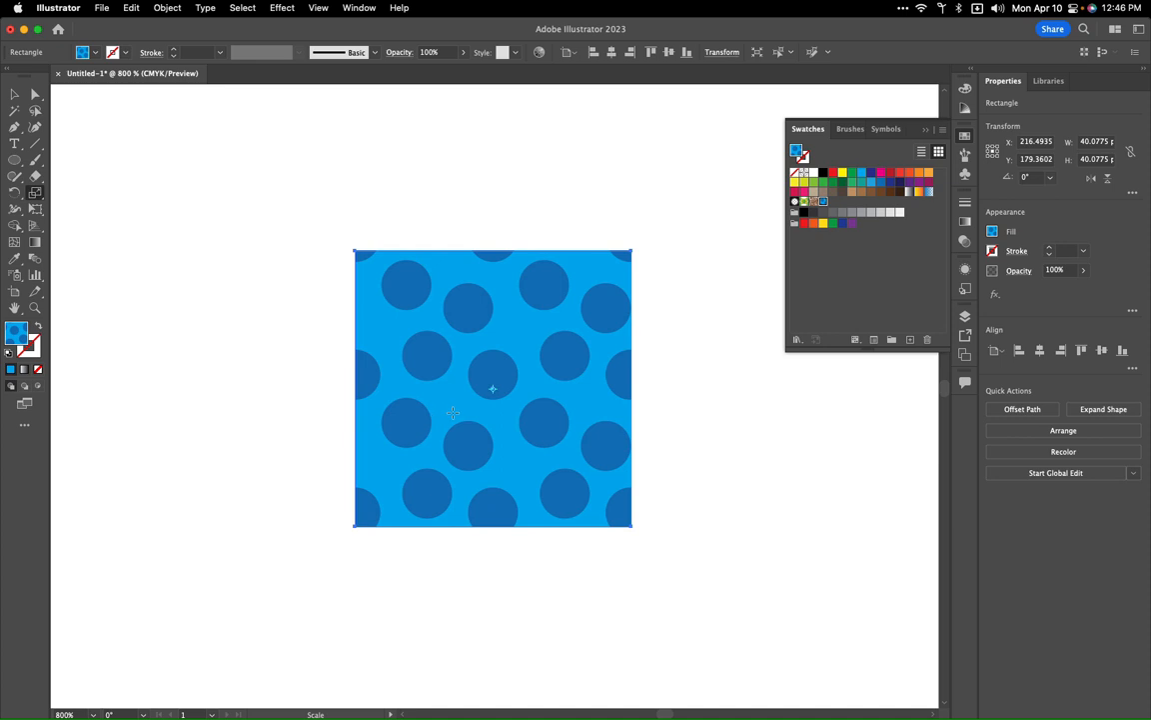
{"action": "left_click_drag", "start_coordinate": [453, 412], "coordinate": [493, 389]}
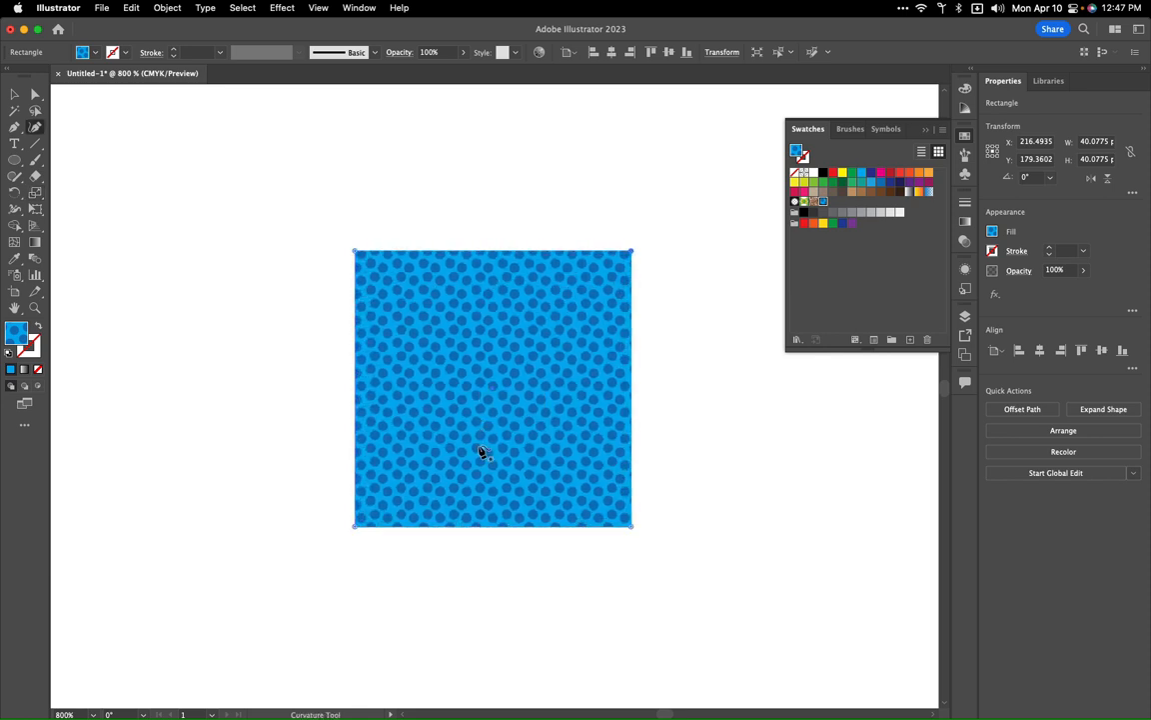
Restore the square's pattern to its original scale by reapplying the Blue pokadot swatch.
{"action": "key", "text": "shift+grave"}
{"action": "left_click", "coordinate": [631, 310]}
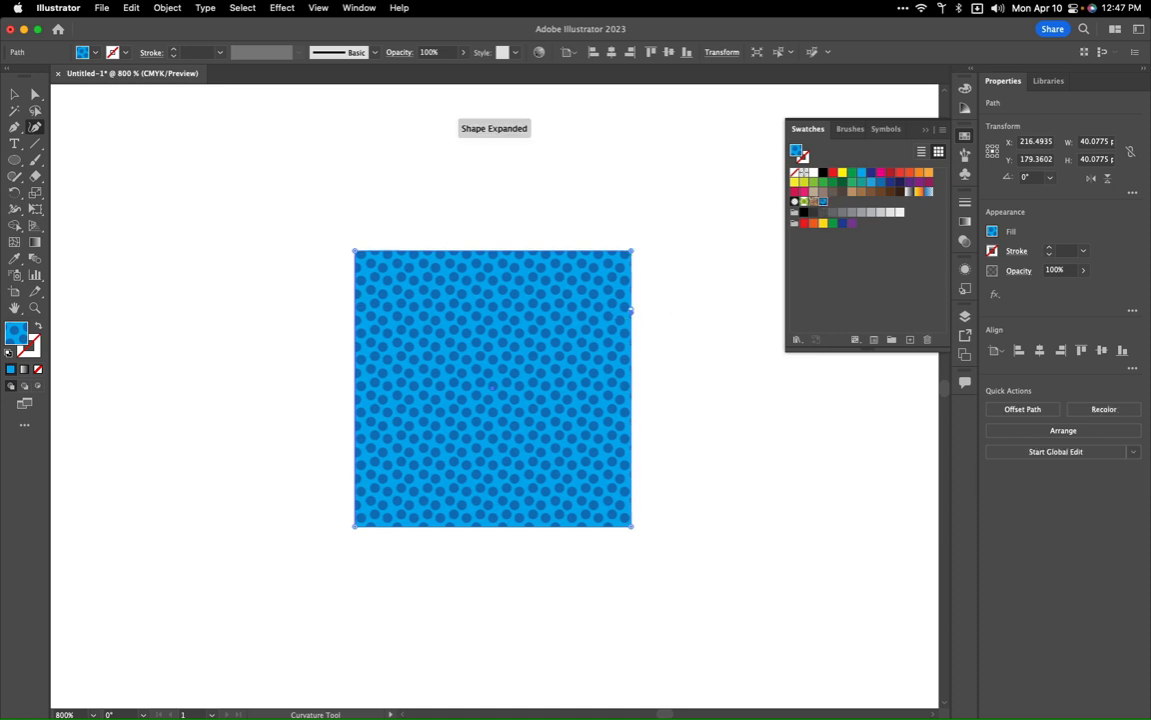
{"action": "key", "text": "v"}
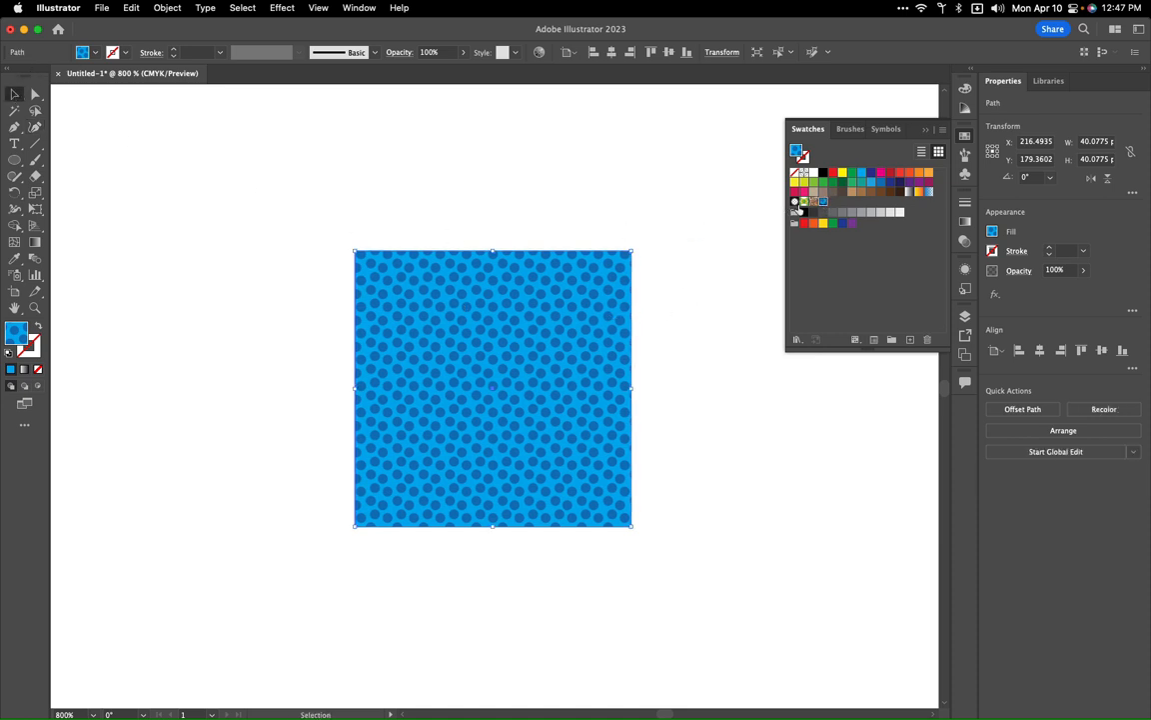
{"action": "left_click", "coordinate": [823, 202]}
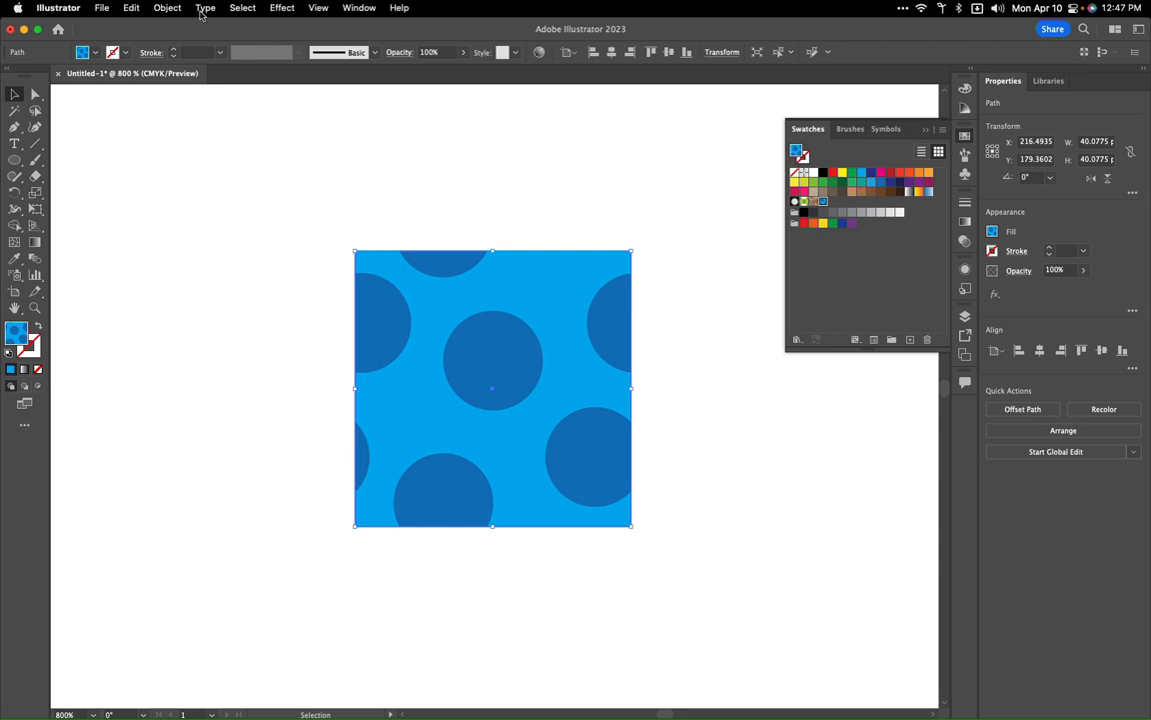
{"action": "left_click", "coordinate": [165, 8]}
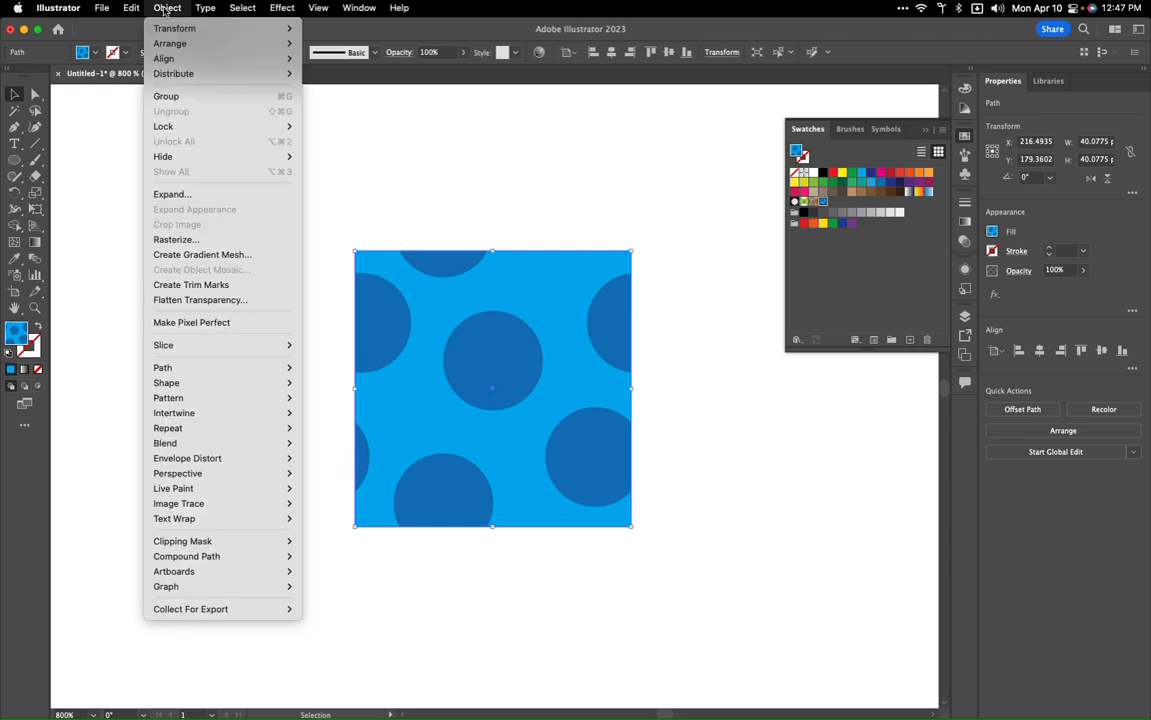
{"action": "mouse_move", "coordinate": [250, 398]}
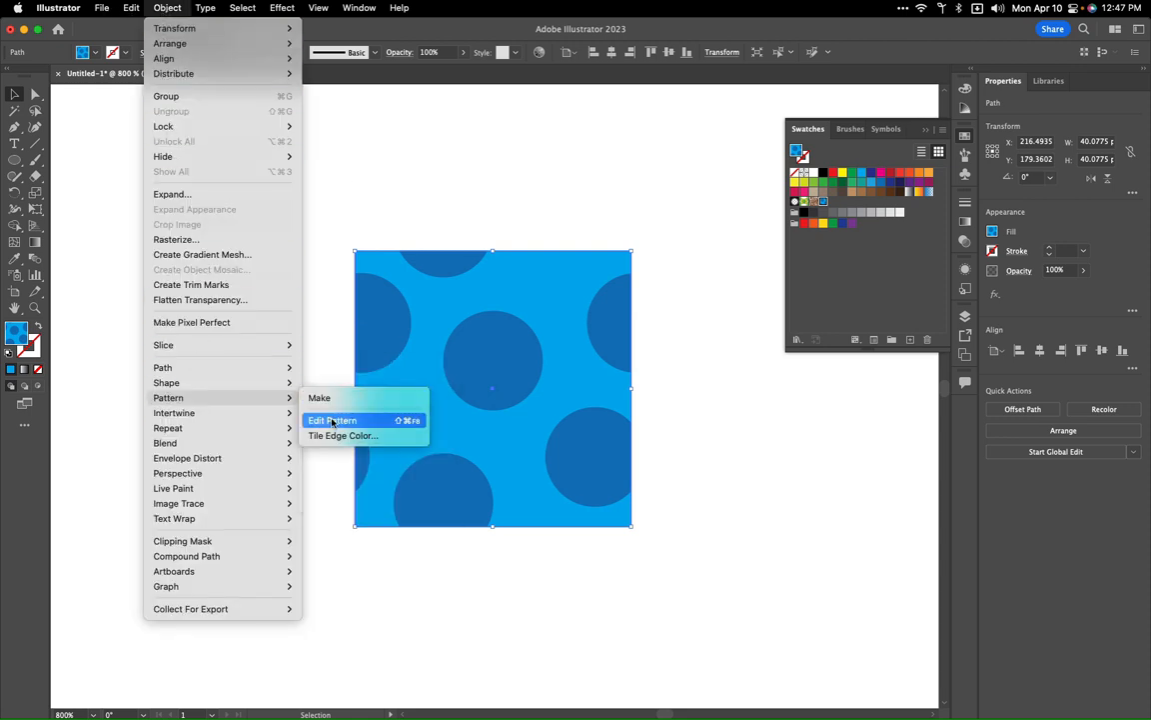
{"action": "left_click", "coordinate": [447, 155]}
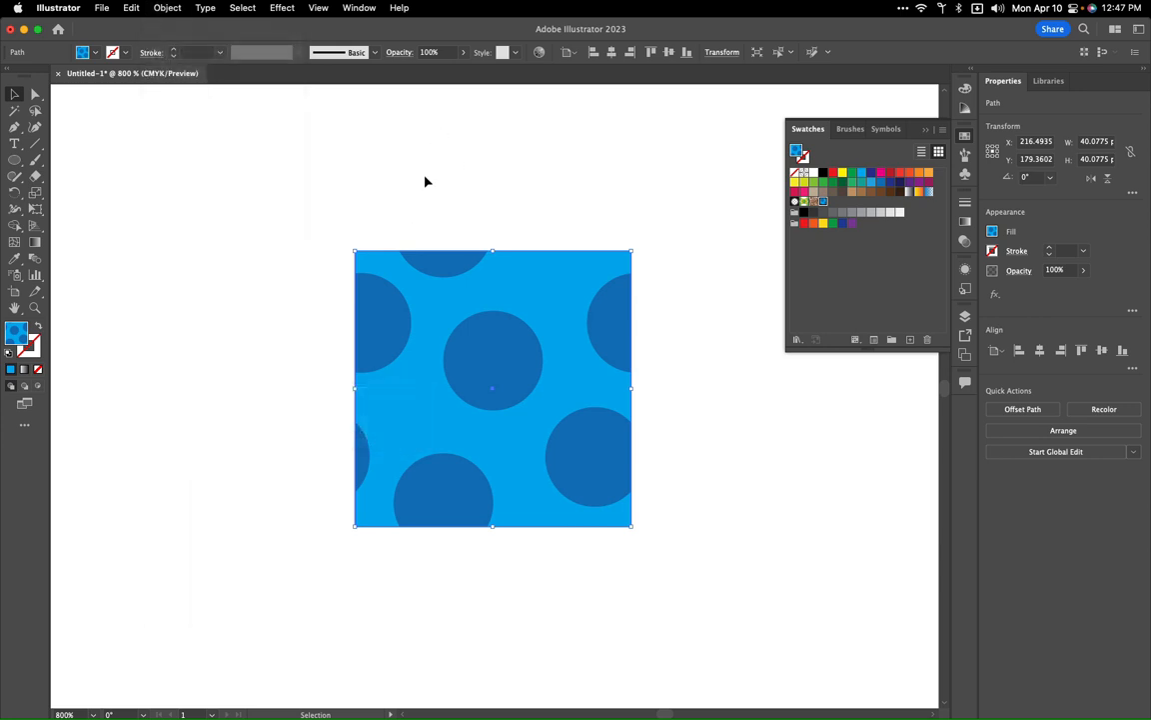
{"action": "mouse_move", "coordinate": [816, 10]}
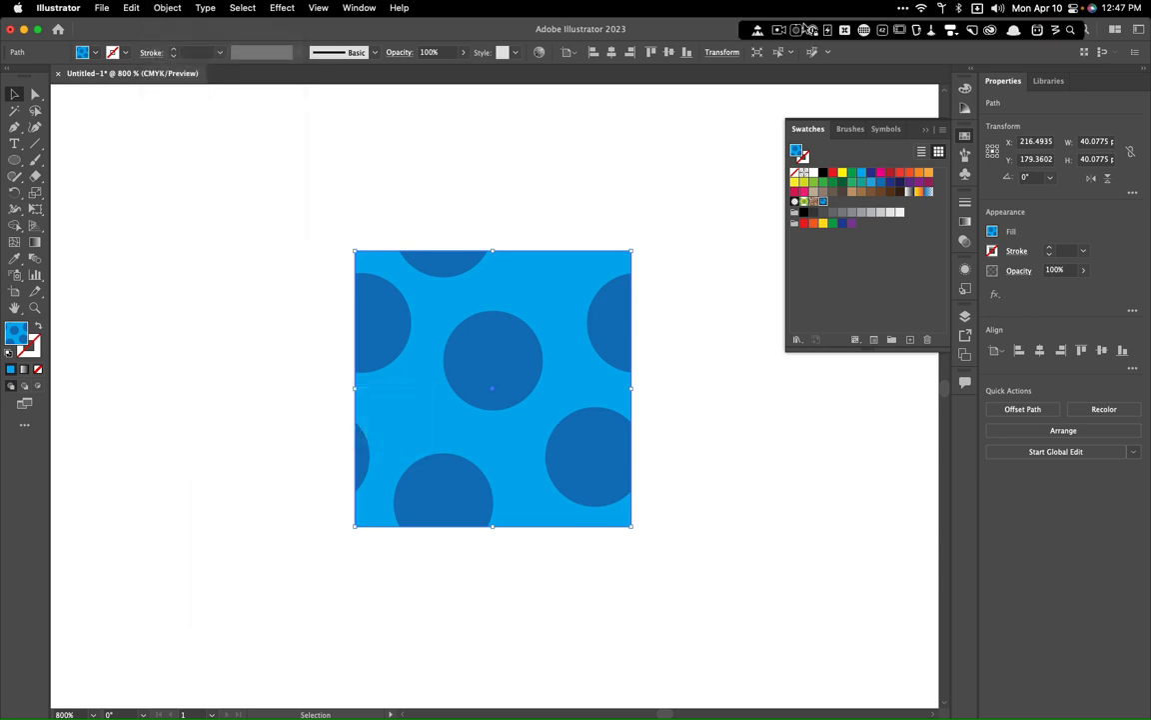
{"action": "left_click", "coordinate": [778, 32]}
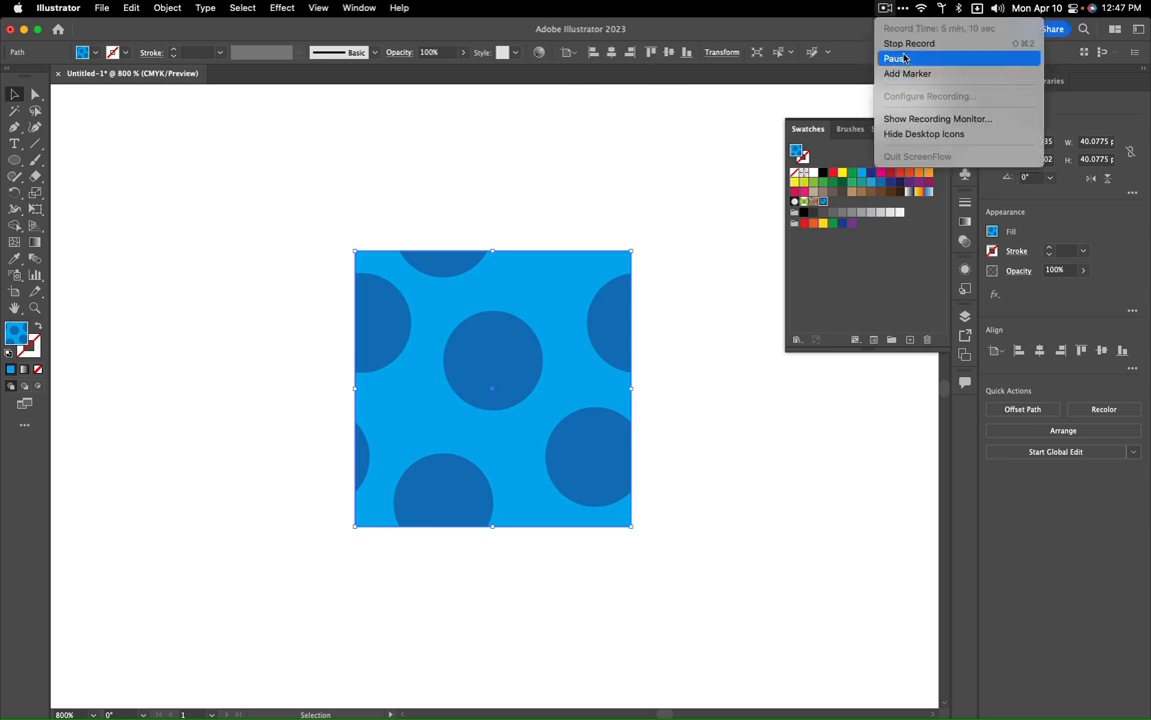